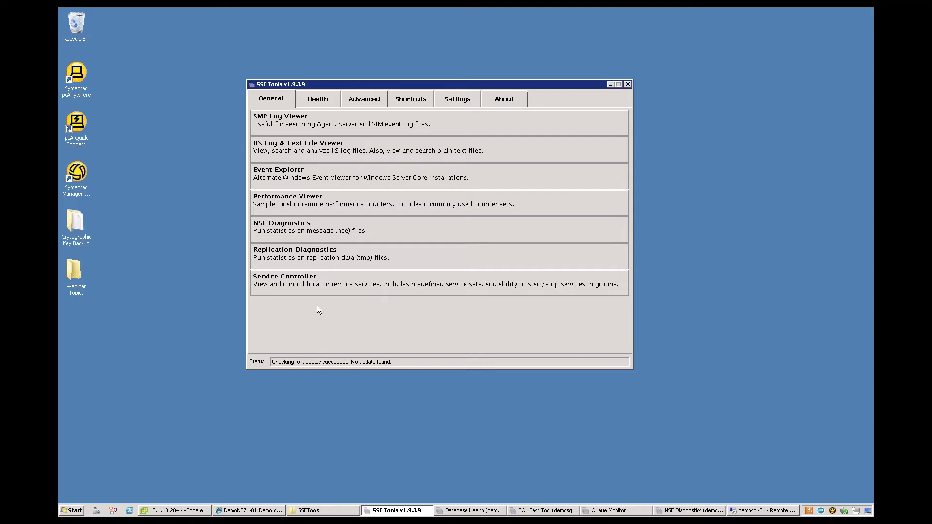
Switch to Database Health, review the full SPID 54 details in an enlarged detail window, and close it
click(473, 510)
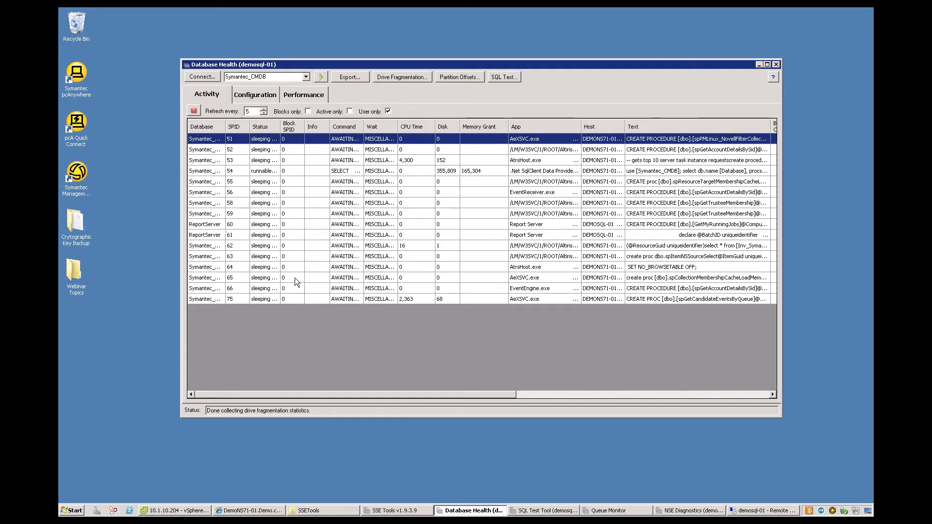
click(224, 174)
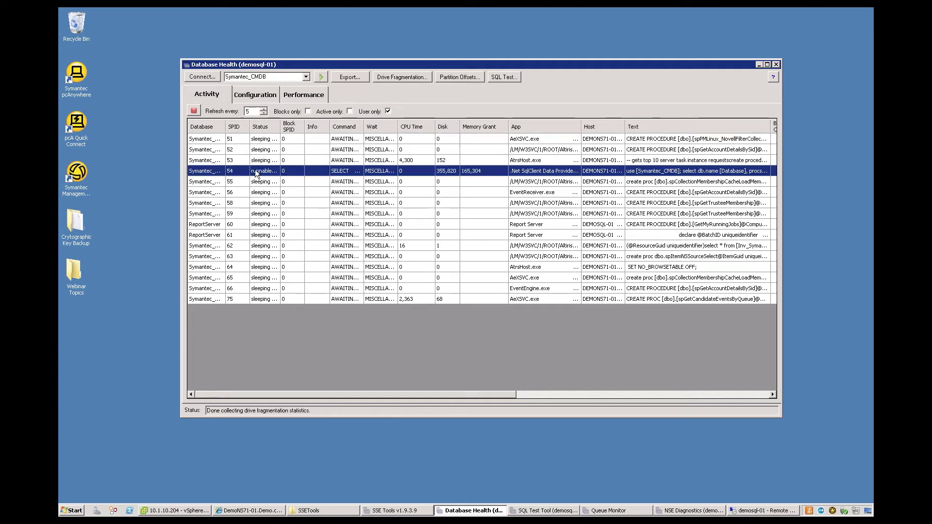
double_click(253, 174)
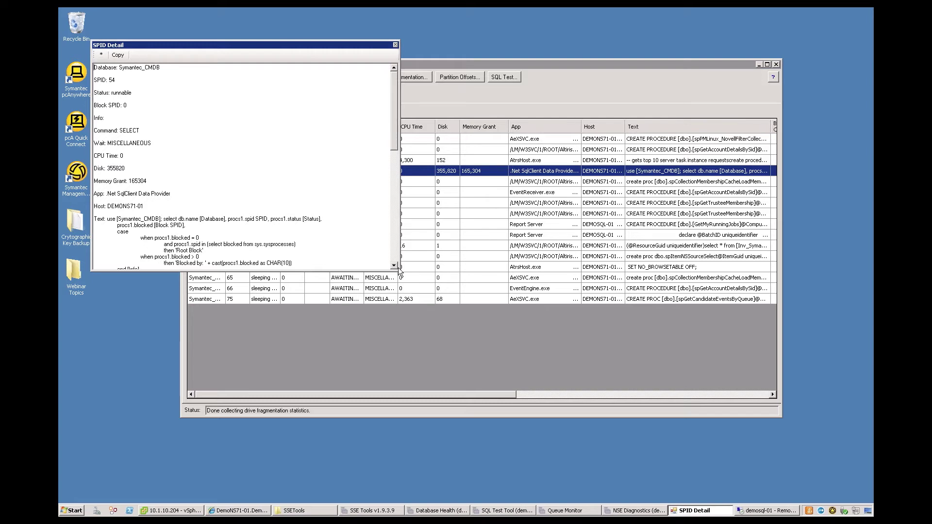
drag(400, 272, 457, 409)
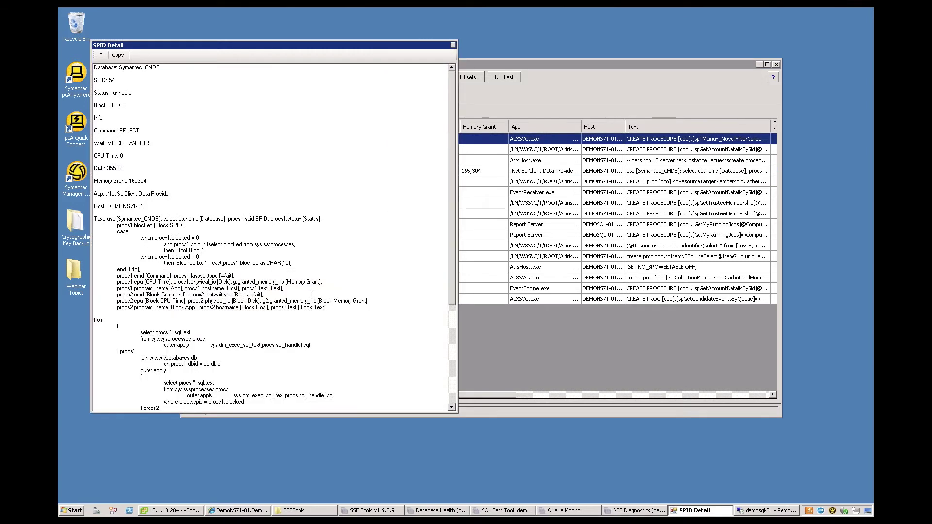
drag(453, 214, 453, 74)
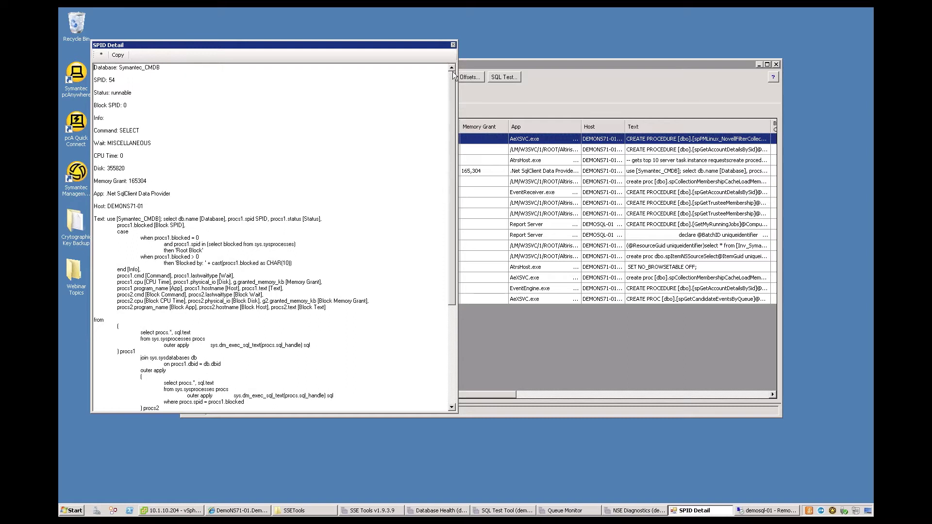
click(455, 45)
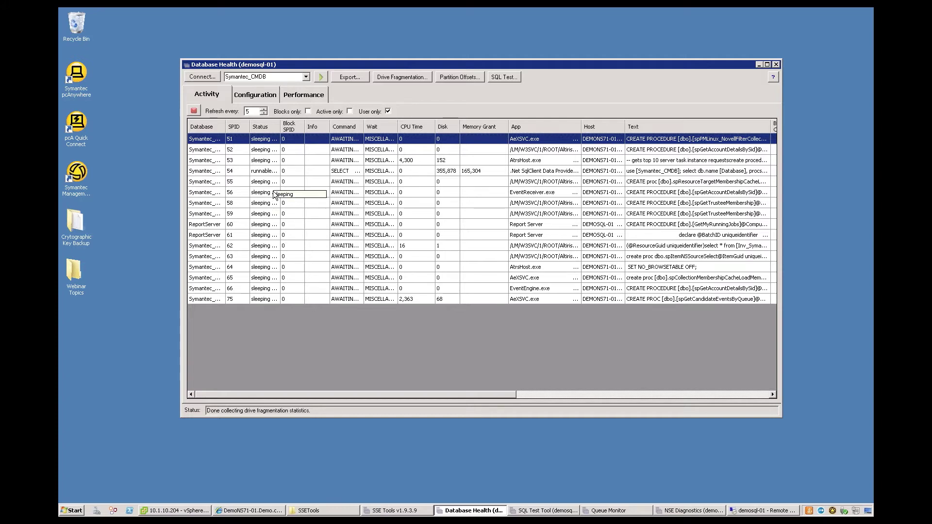
Review the SPID 53 details in an enlarged detail window, including the stored procedure text and block fields, and close it
click(413, 162)
double_click(276, 162)
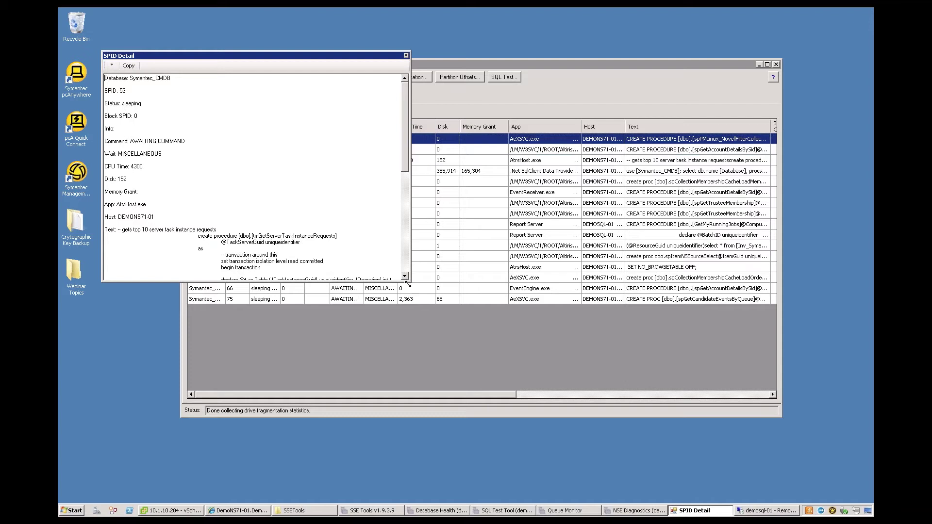
drag(409, 281, 457, 428)
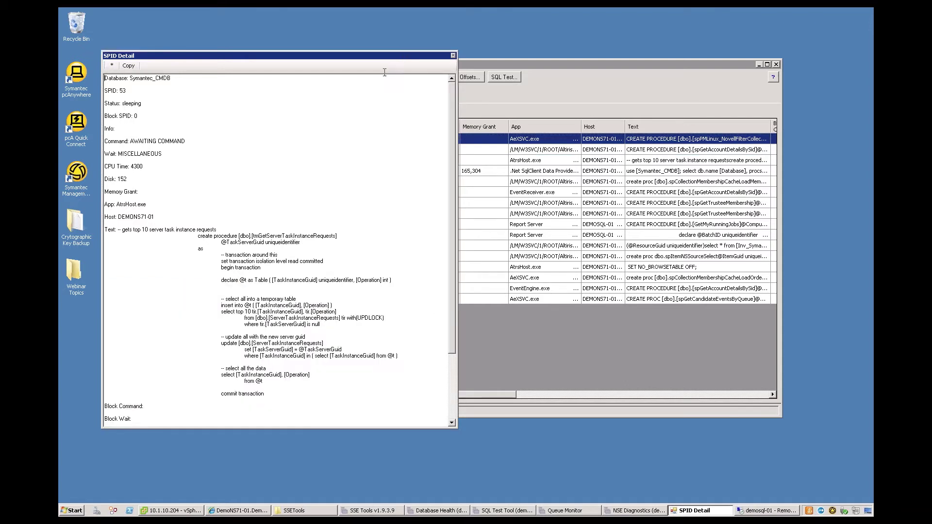
mouse_move(377, 56)
mouse_down()
mouse_move(416, 224)
mouse_move(417, 335)
mouse_move(377, 279)
mouse_move(380, 119)
mouse_up()
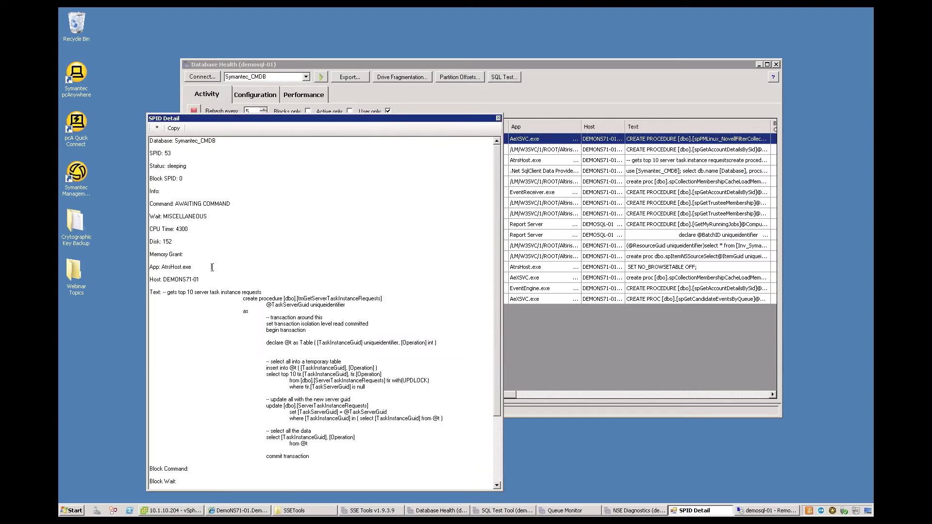
scroll(243, 329, down, 1)
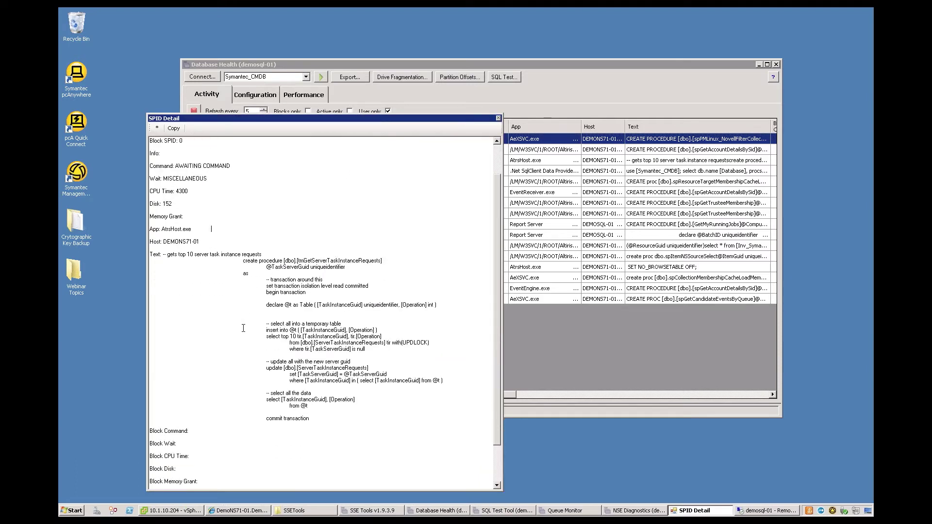
scroll(243, 329, down, 2)
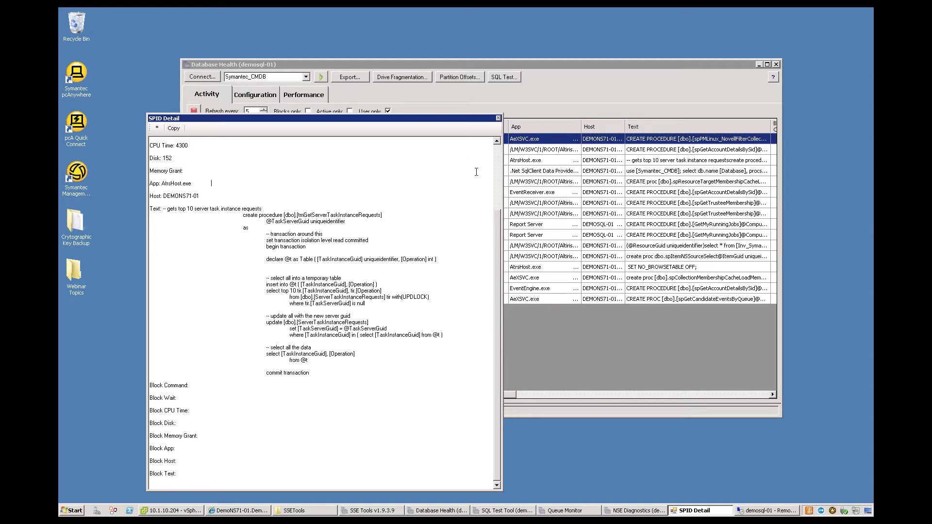
click(499, 118)
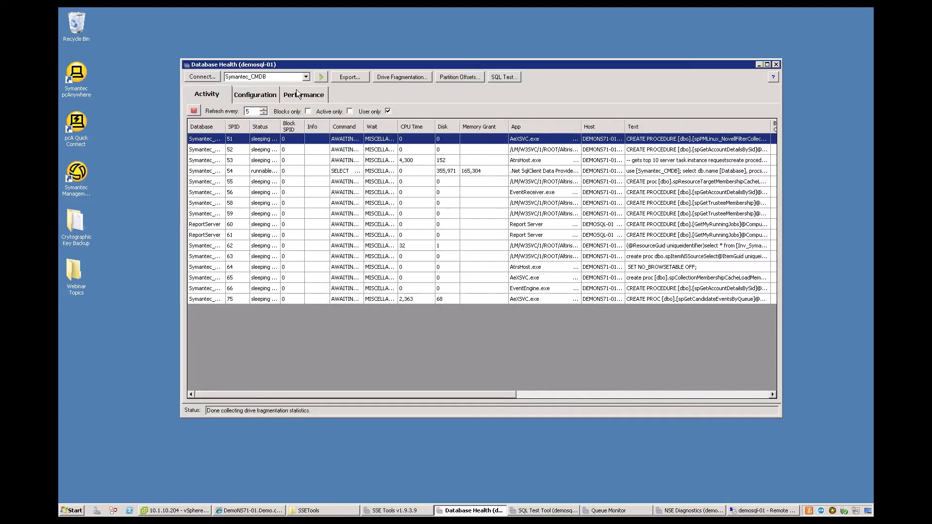
Review the database configuration, then examine the wait types in the performance wait statistics
click(271, 100)
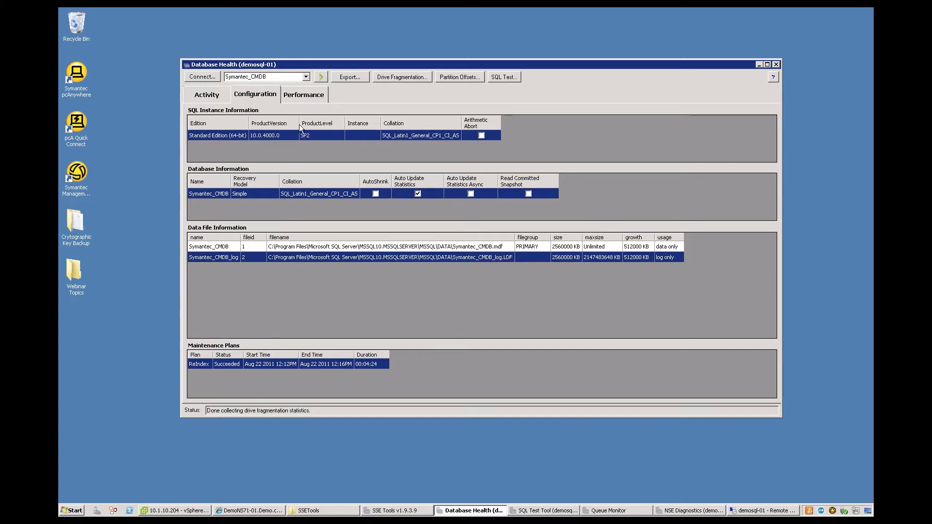
click(299, 99)
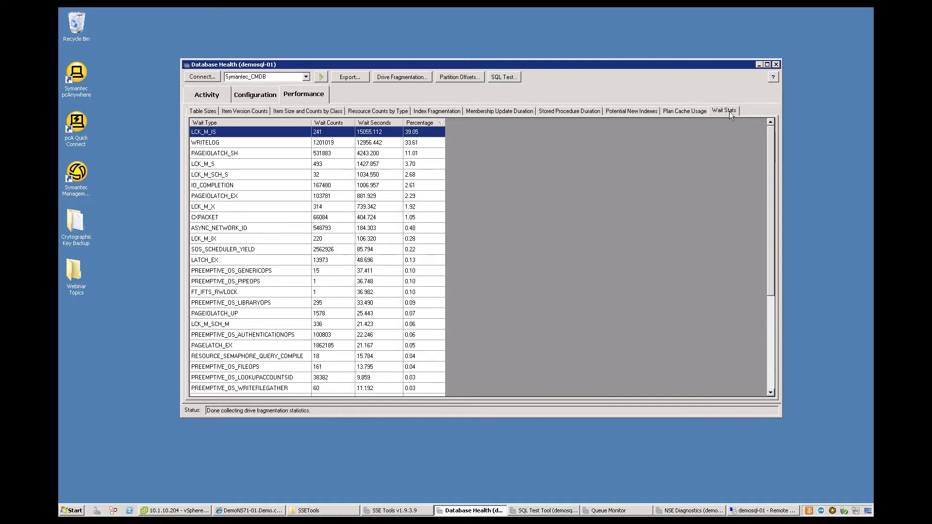
click(246, 228)
click(250, 285)
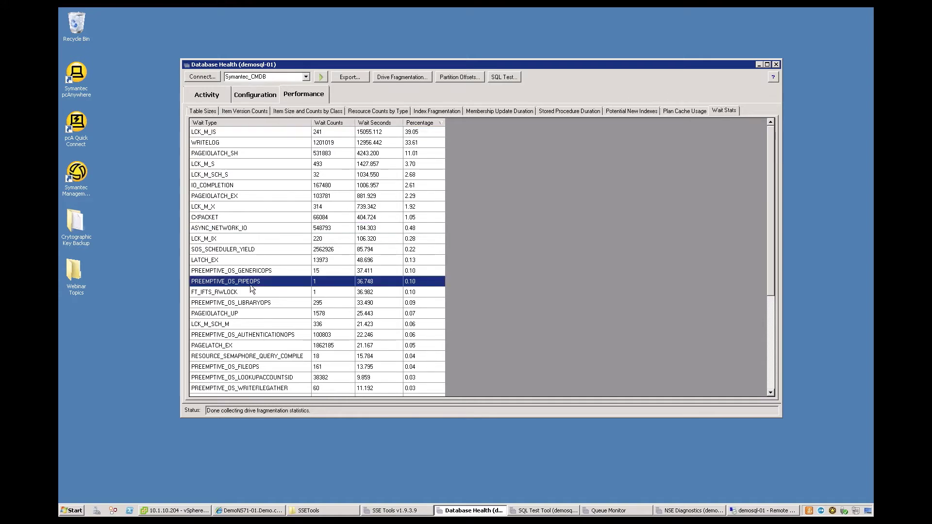
scroll(251, 288, down, 5)
click(243, 388)
click(241, 366)
drag(240, 365, 253, 217)
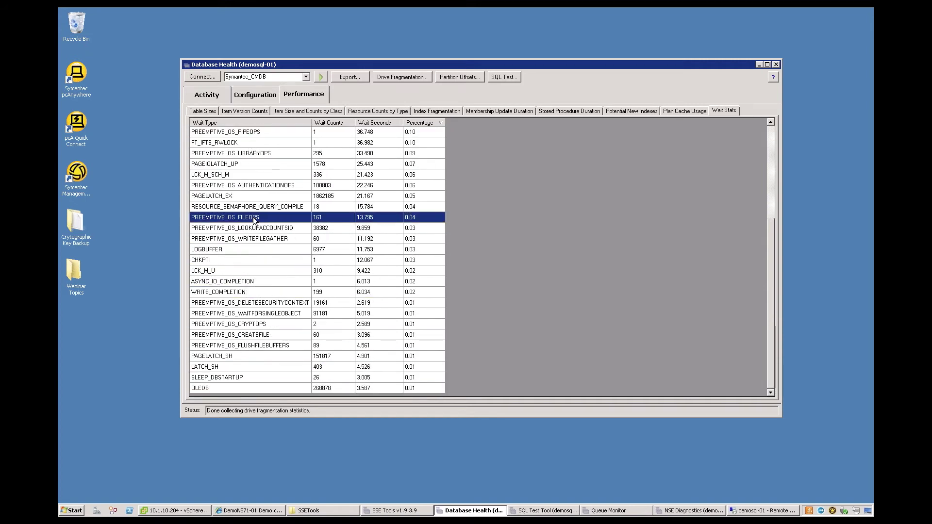
scroll(252, 217, up, 2)
click(238, 185)
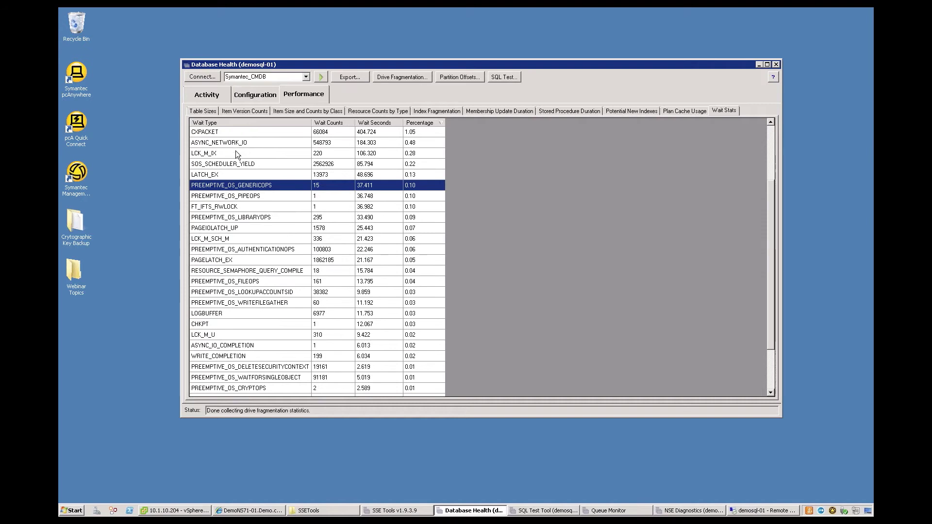
click(235, 143)
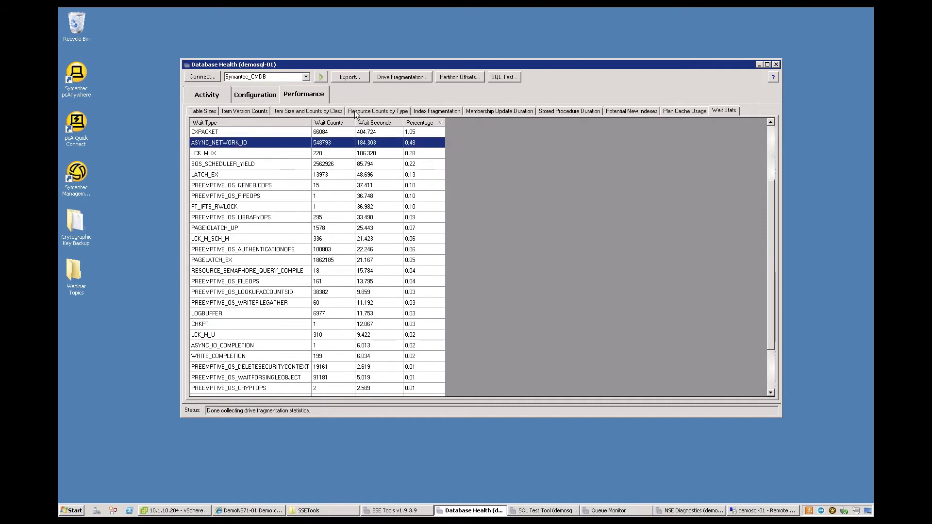
View item sizes and counts by class in a taller Database Health window, then show the table sizes
click(315, 113)
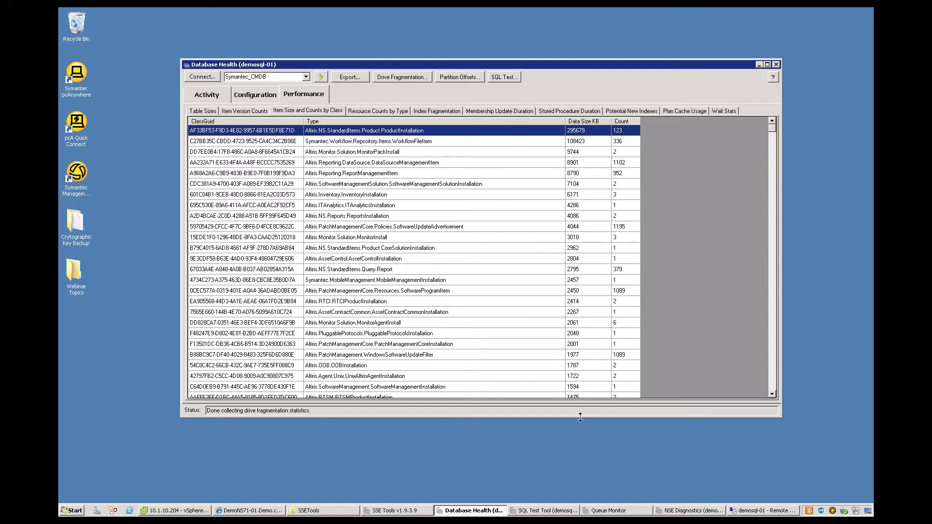
drag(581, 417, 582, 454)
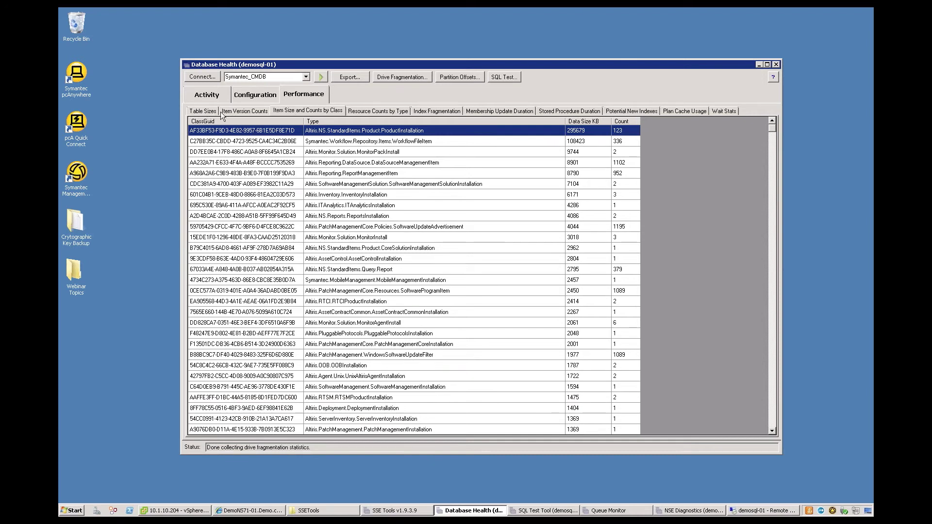
click(203, 111)
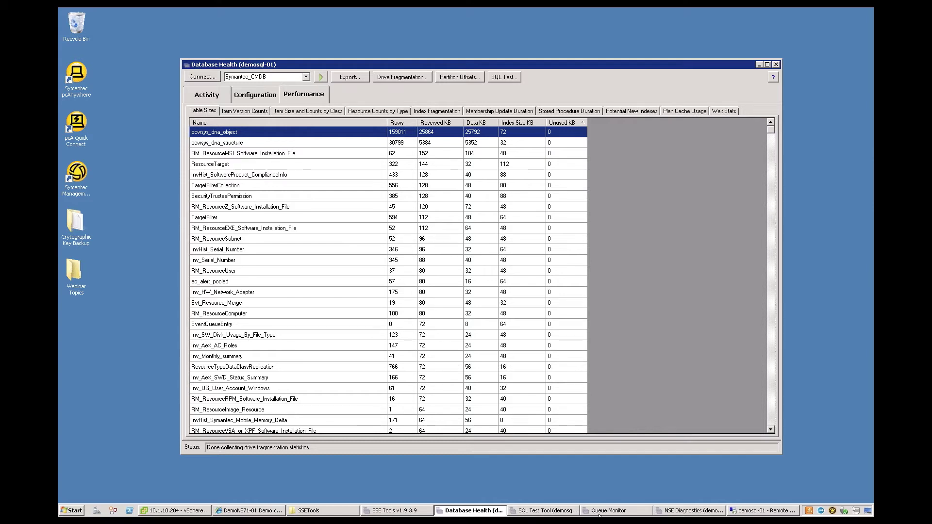
Switch to Queue Monitor and enlarge its window to show all server queues
click(674, 511)
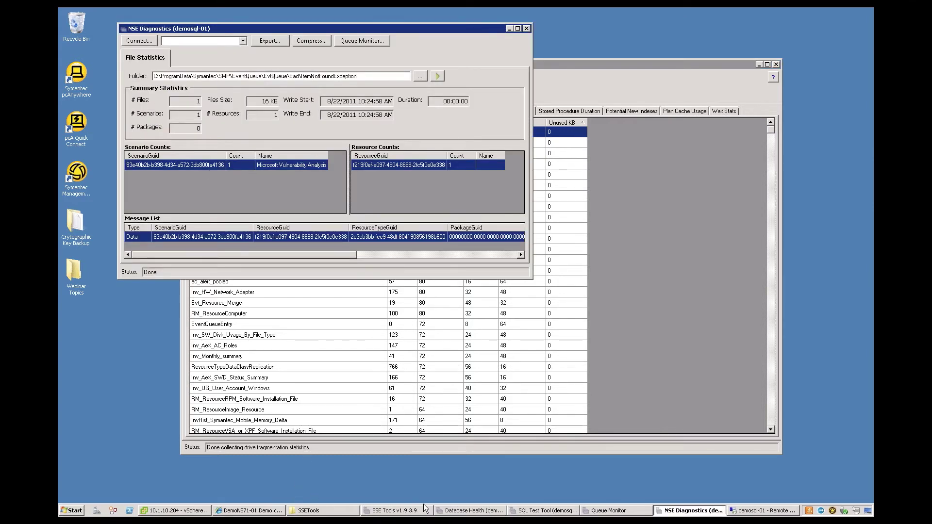
mouse_move(523, 513)
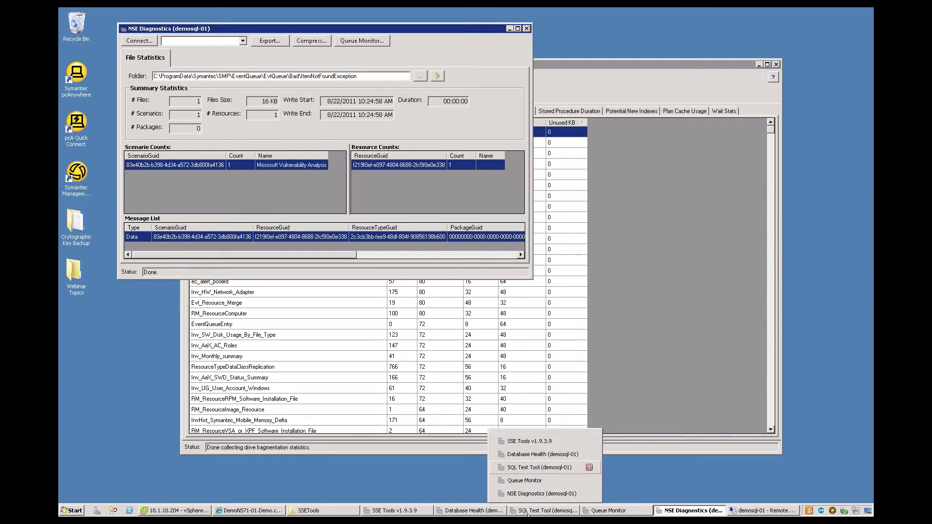
click(532, 483)
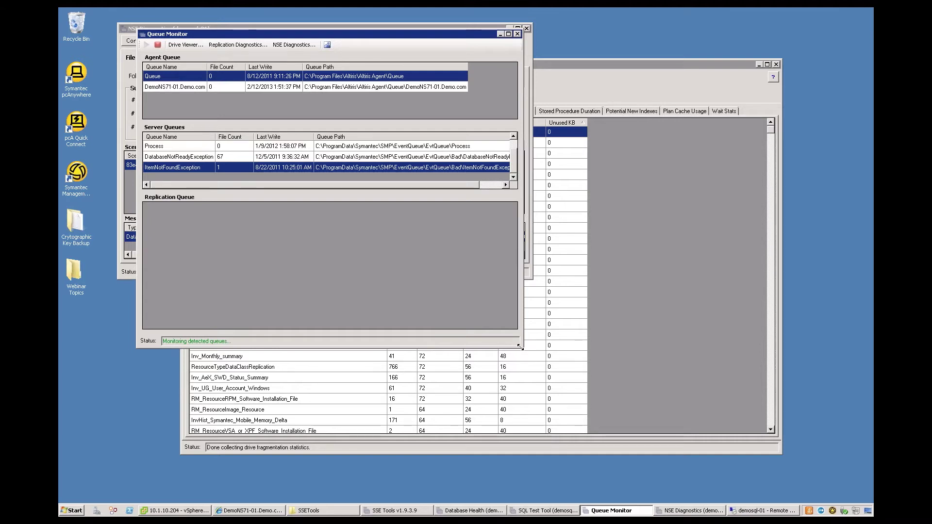
drag(523, 346, 680, 406)
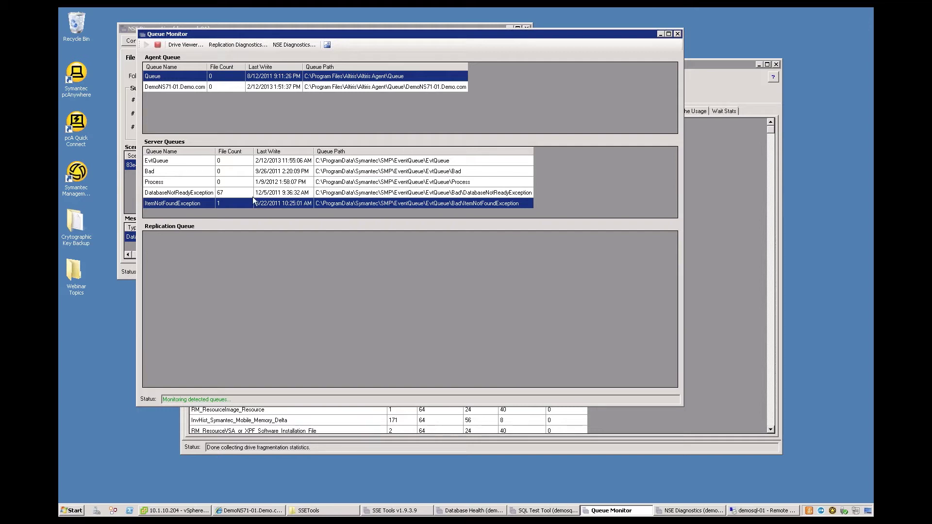
Open the folder of the DatabaseNotReadyException server queue and sort its NSE files by date modified, newest first
click(209, 192)
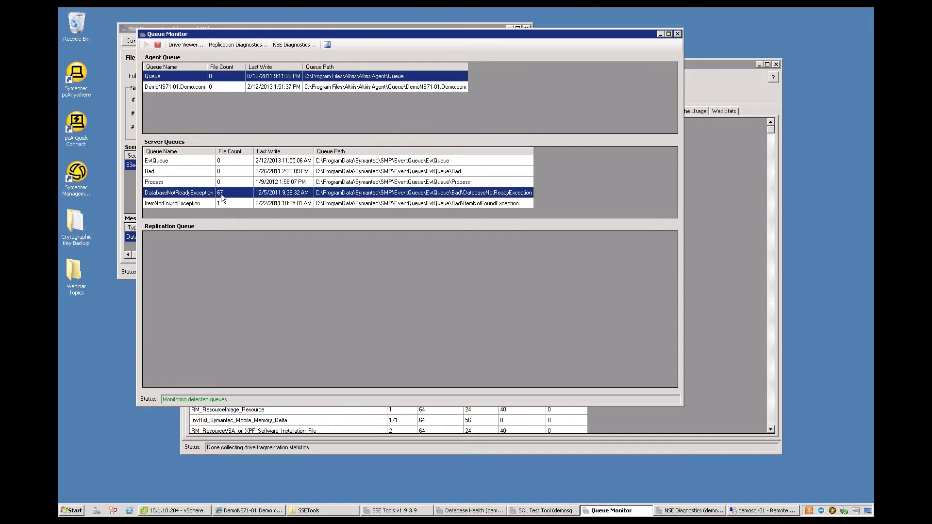
double_click(221, 193)
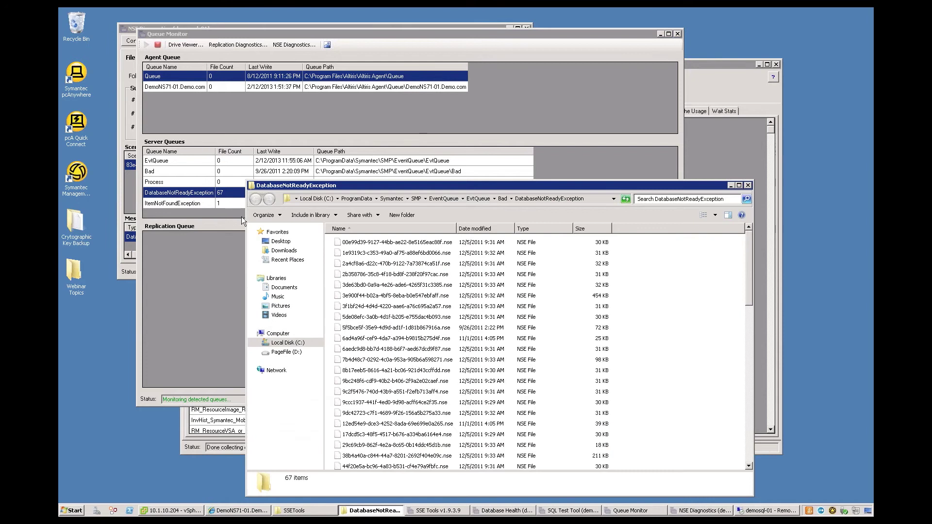
click(473, 229)
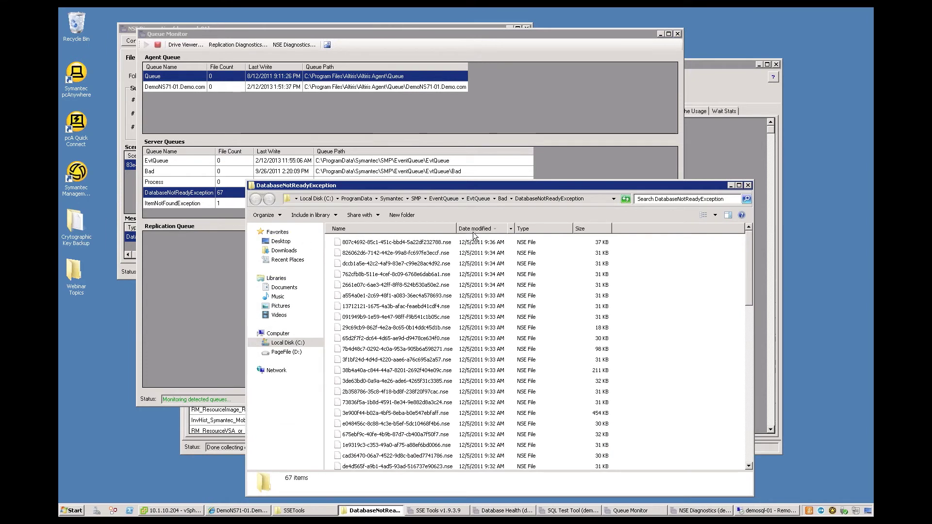
Examine the modification dates of the NSE files in the DatabaseNotReadyException folder, then close the folder
scroll(474, 313, down, 15)
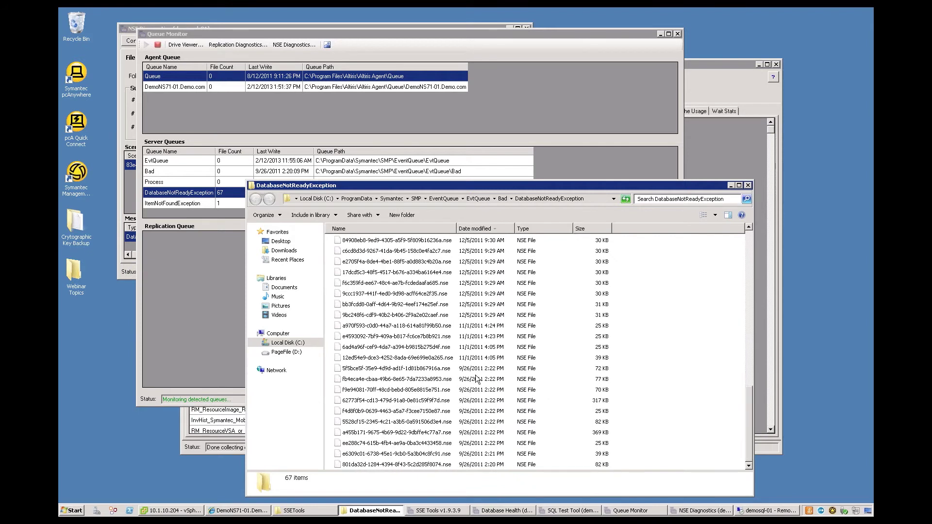
click(480, 465)
click(481, 412)
click(475, 358)
scroll(468, 316, up, 3)
click(470, 303)
scroll(469, 303, up, 5)
click(473, 275)
scroll(474, 278, up, 4)
scroll(474, 278, up, 3)
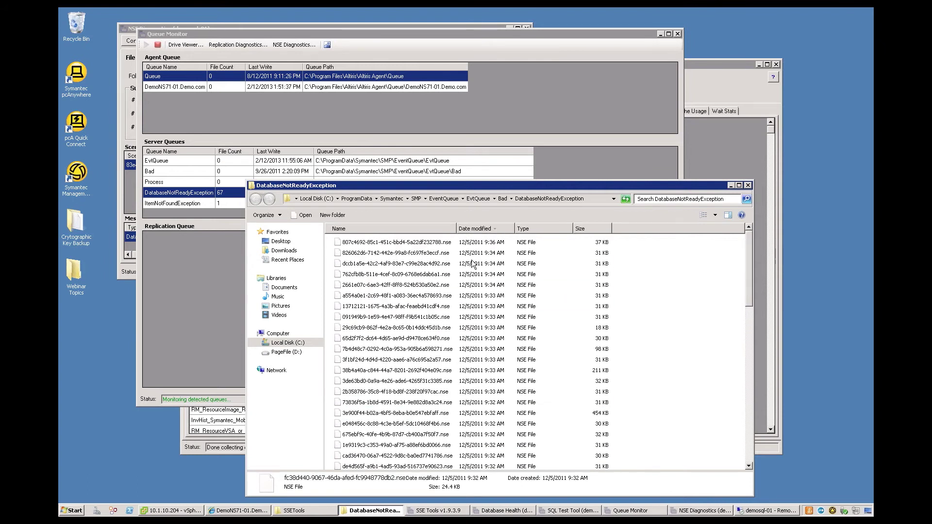
click(474, 264)
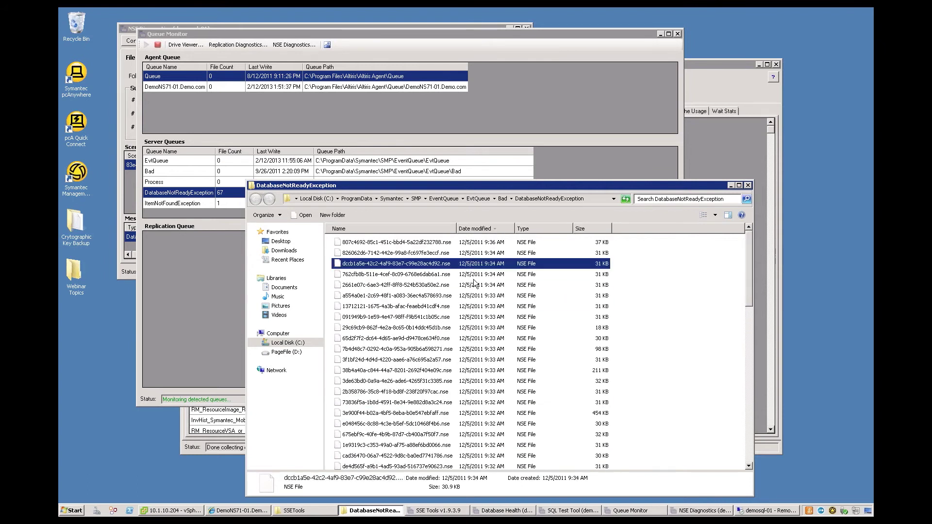
click(470, 245)
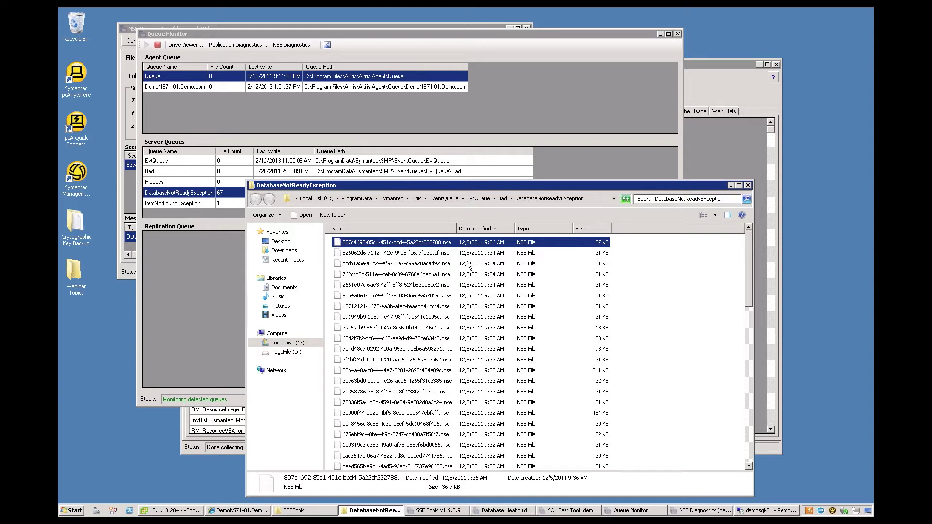
scroll(468, 265, down, 15)
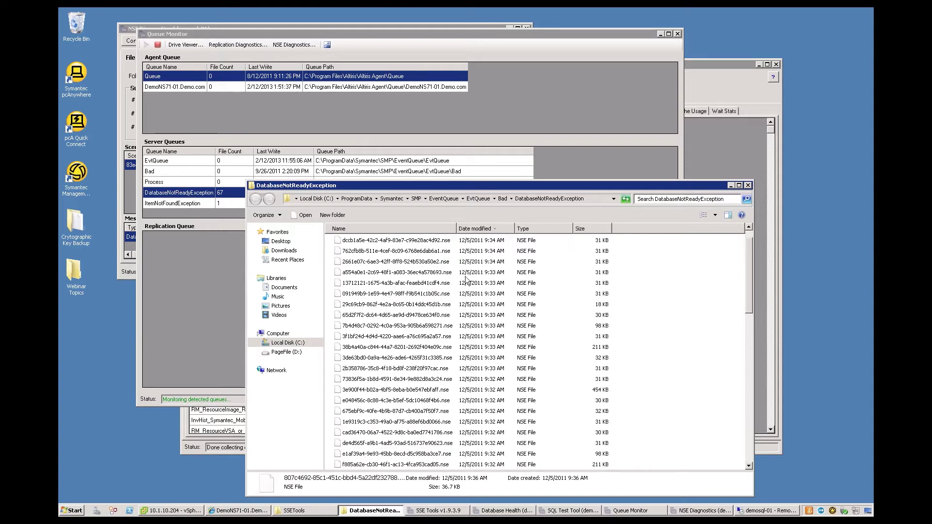
click(748, 186)
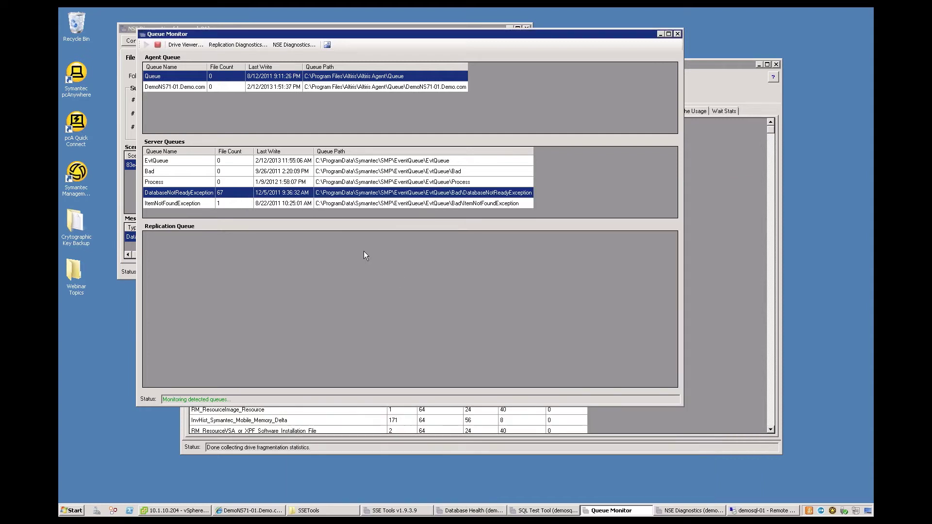
Open the folder of the ItemNotFoundException server queue and select its NSE file
click(277, 205)
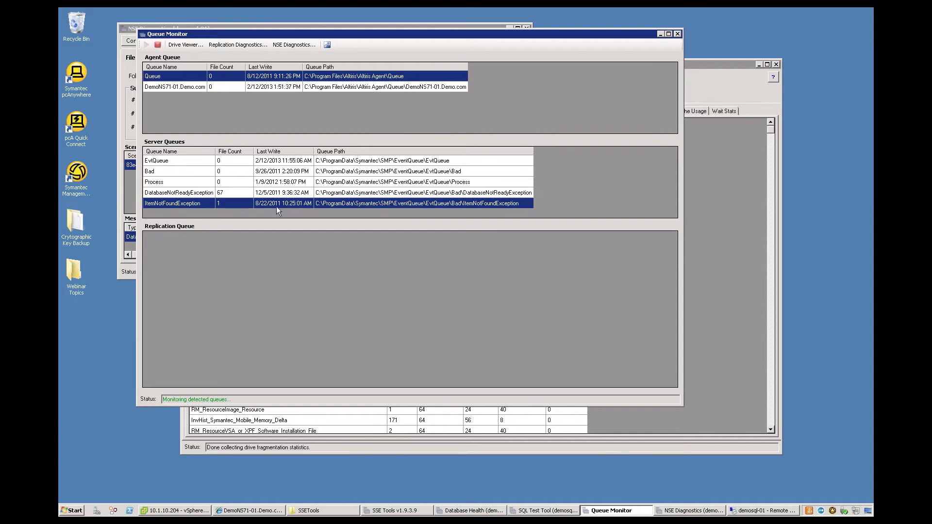
double_click(287, 202)
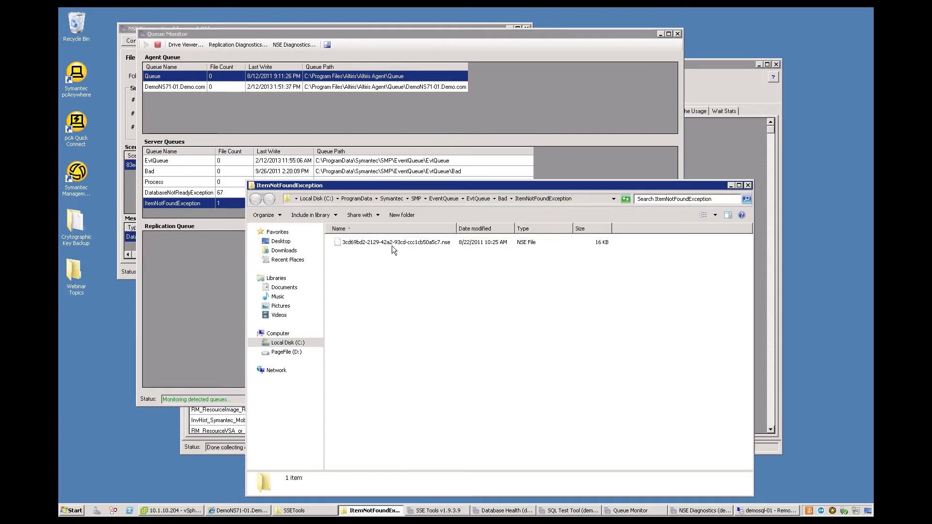
click(391, 243)
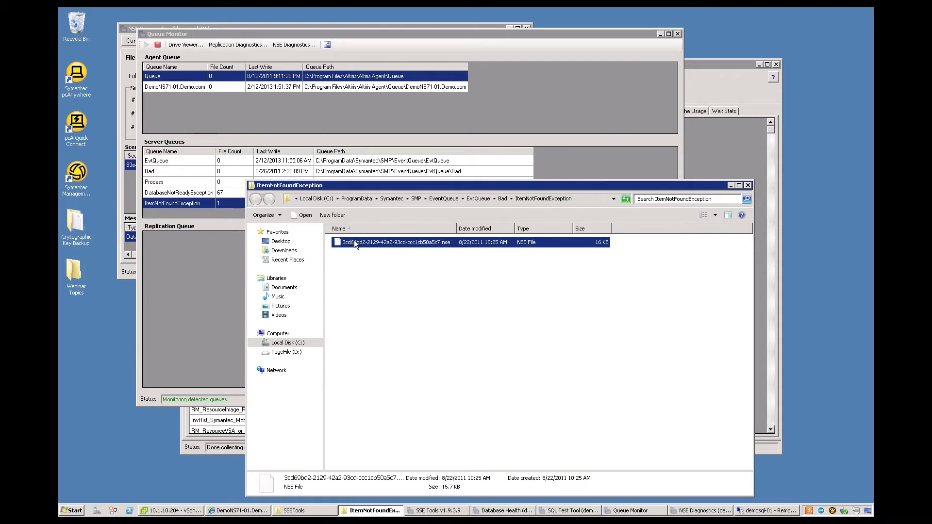
Compare the NSE Diagnostics file statistics with the ItemNotFoundException folder, then close the folder
click(134, 194)
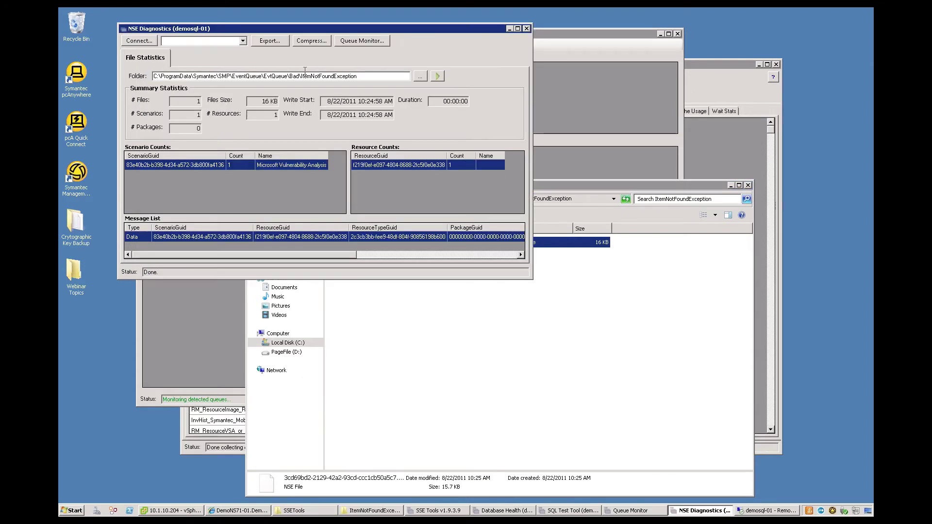
click(514, 423)
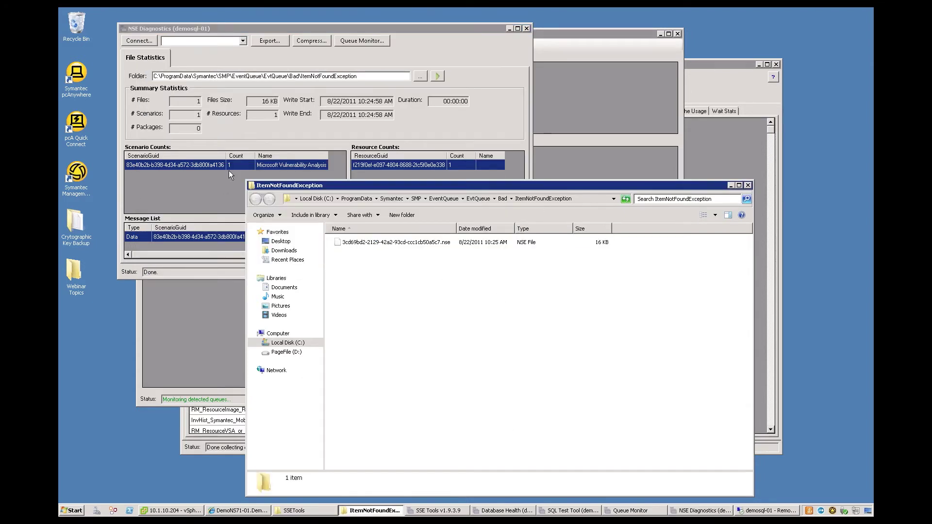
drag(347, 186, 316, 277)
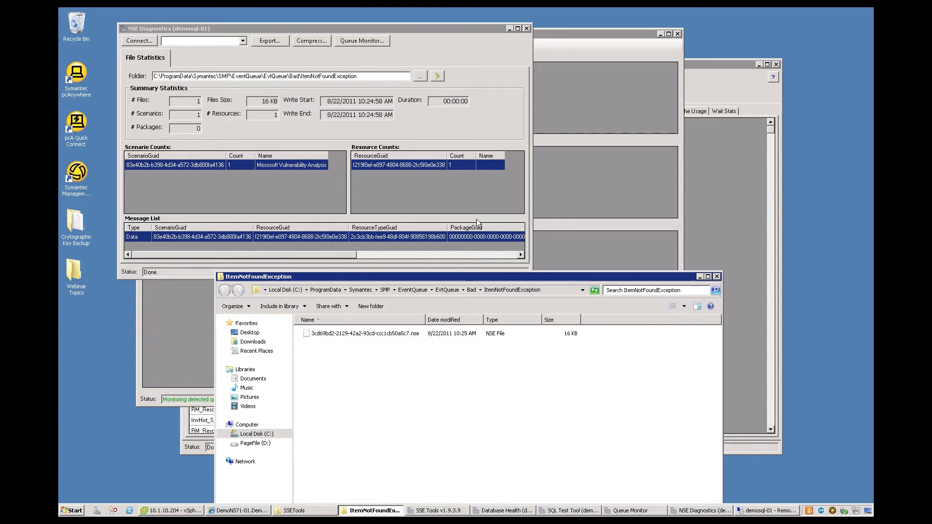
click(717, 277)
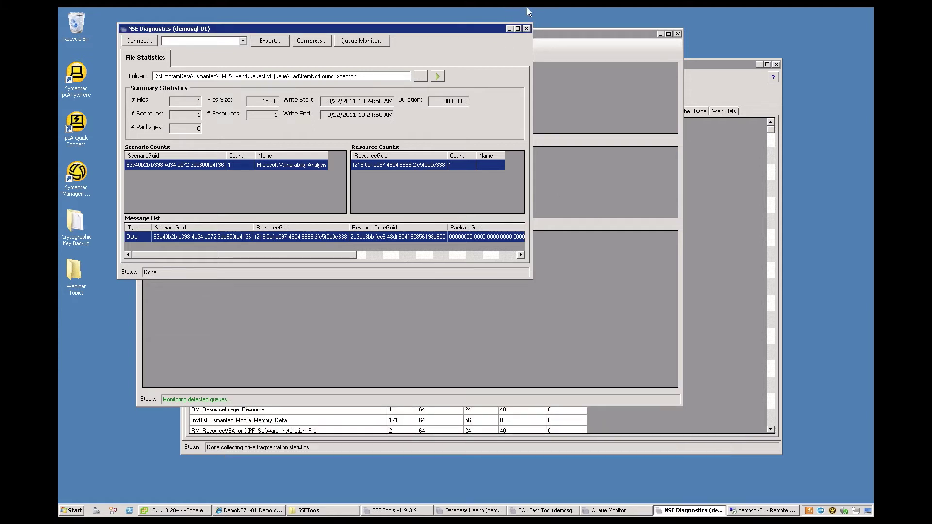
mouse_move(526, 8)
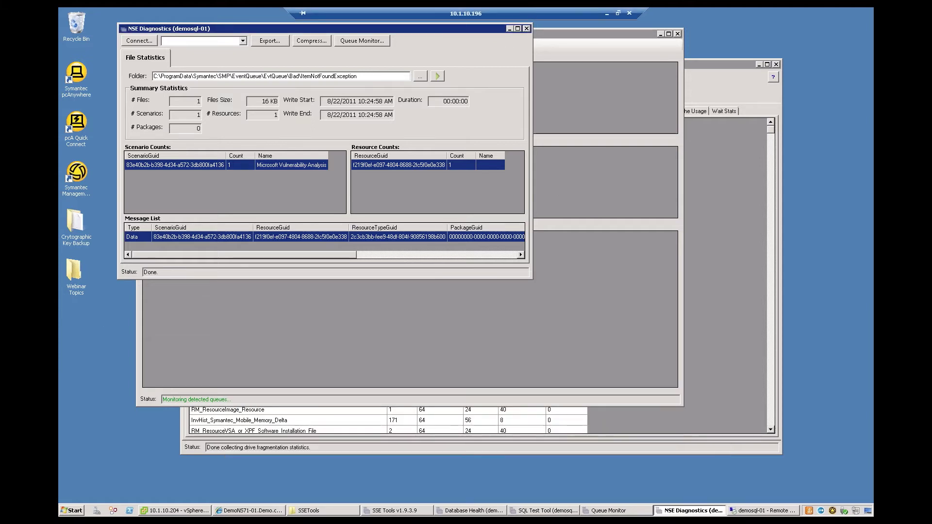
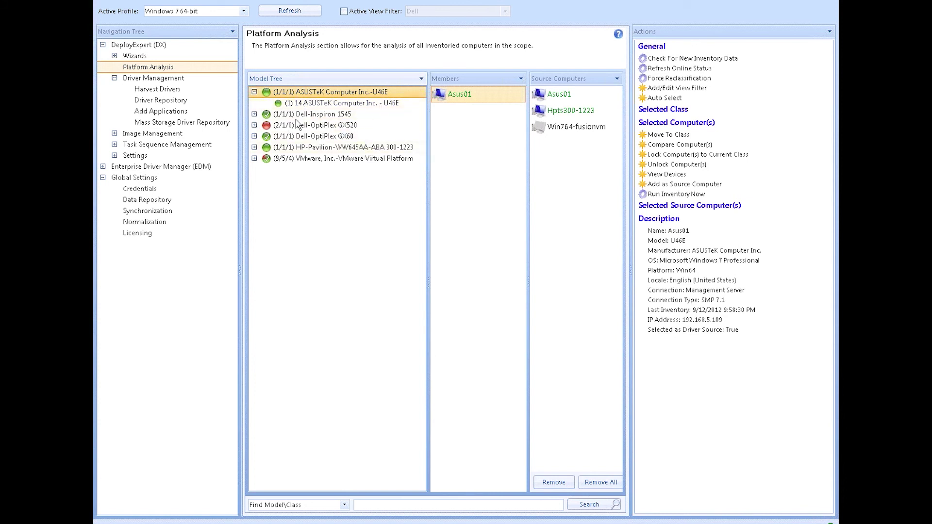
In DeployExpert's Platform Analysis, expand the VMware Virtual Platform model and view the member computers of class 15 and of the whole model
click(291, 158)
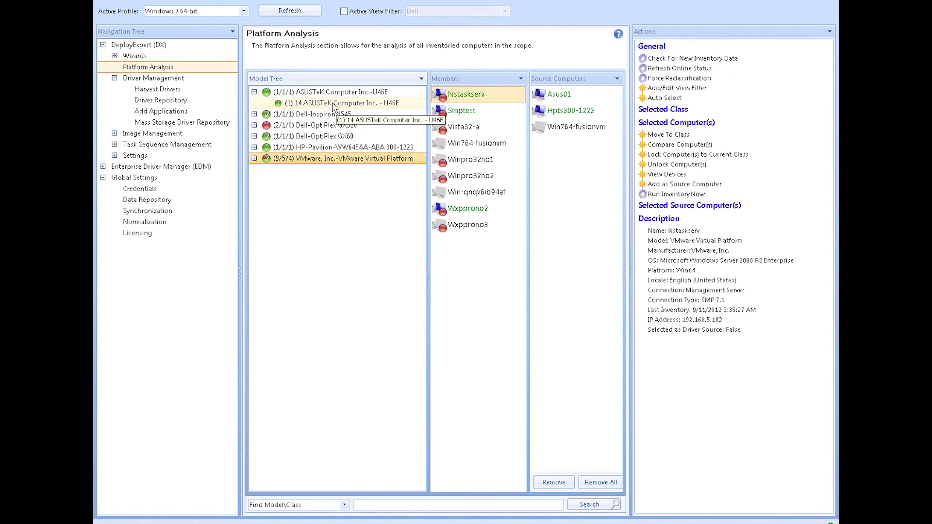
click(255, 159)
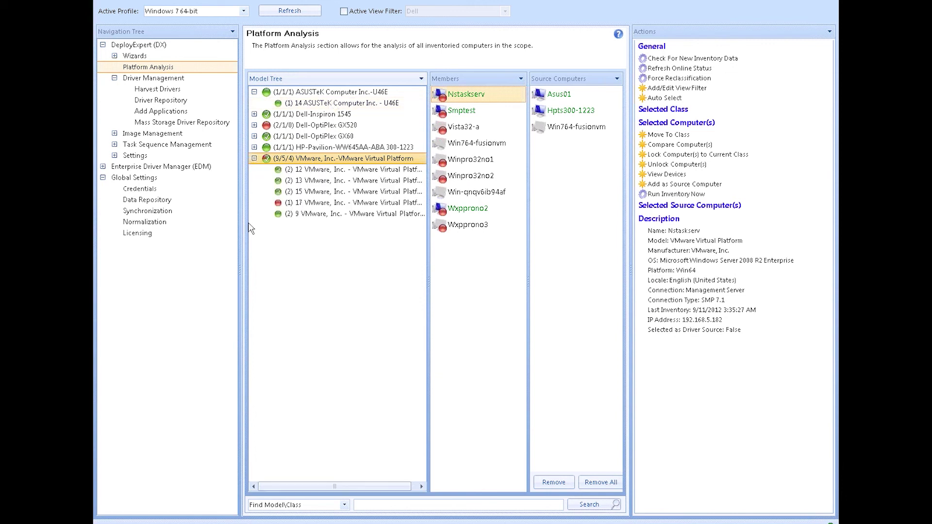
click(339, 191)
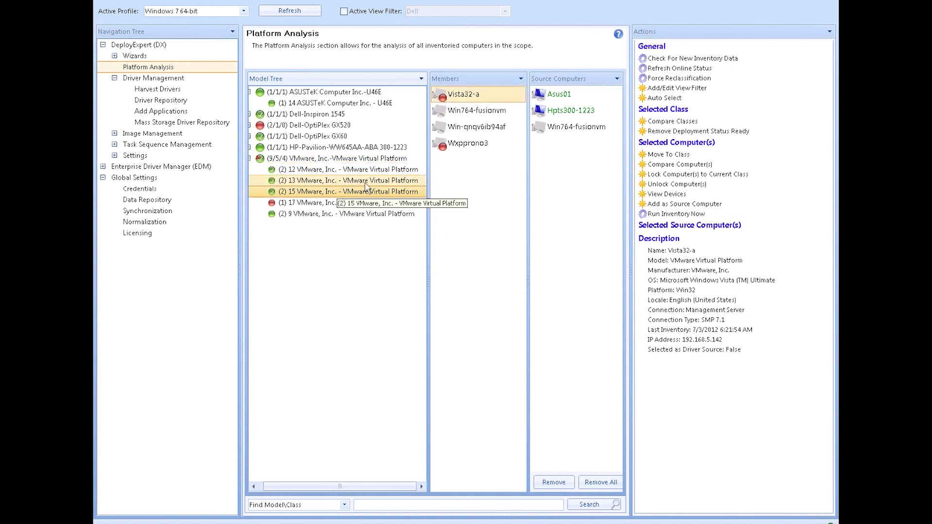
click(339, 159)
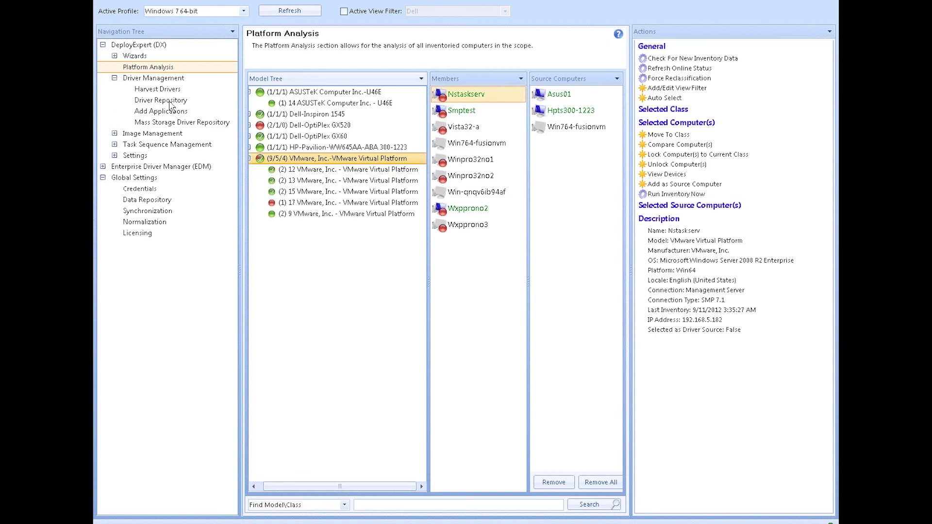
Open the Driver Repository, view the drivers associated with class 10, Dell - OptiPlex GX520, and list the available active profiles
click(160, 100)
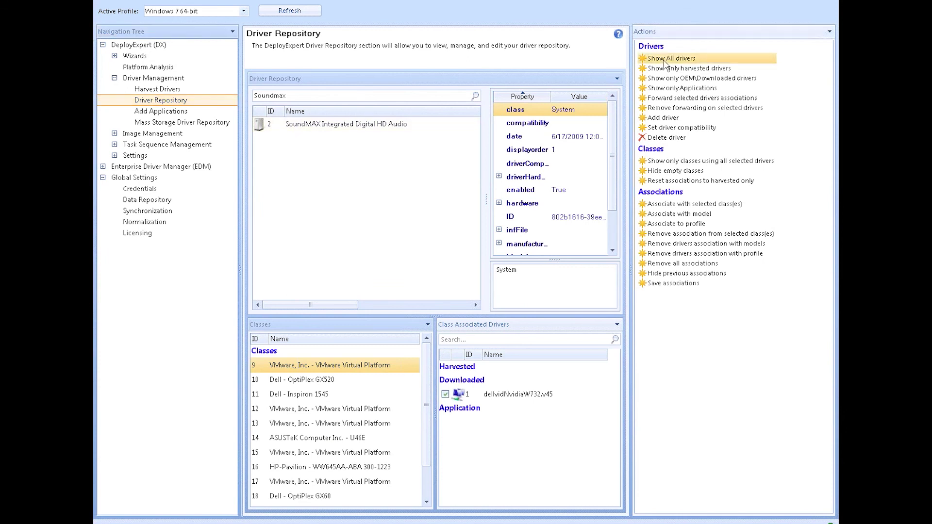
click(309, 379)
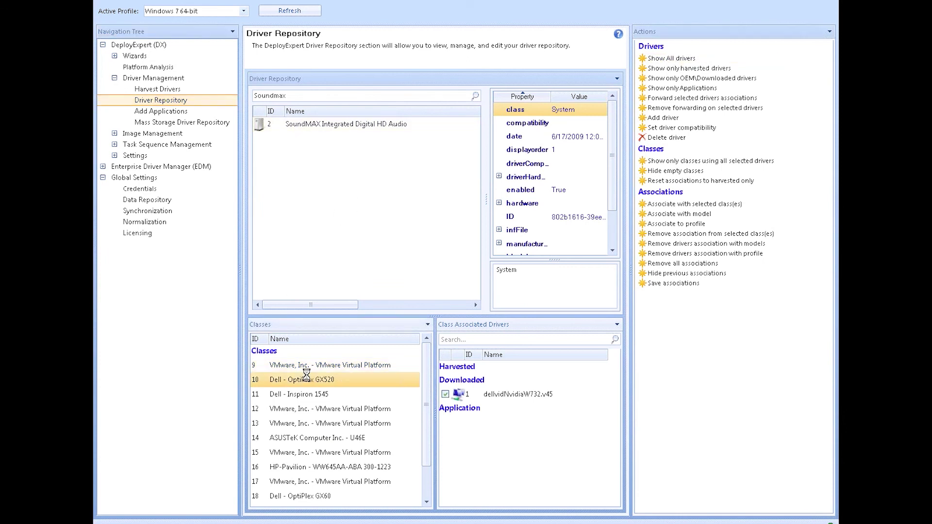
drag(346, 305, 270, 22)
click(243, 11)
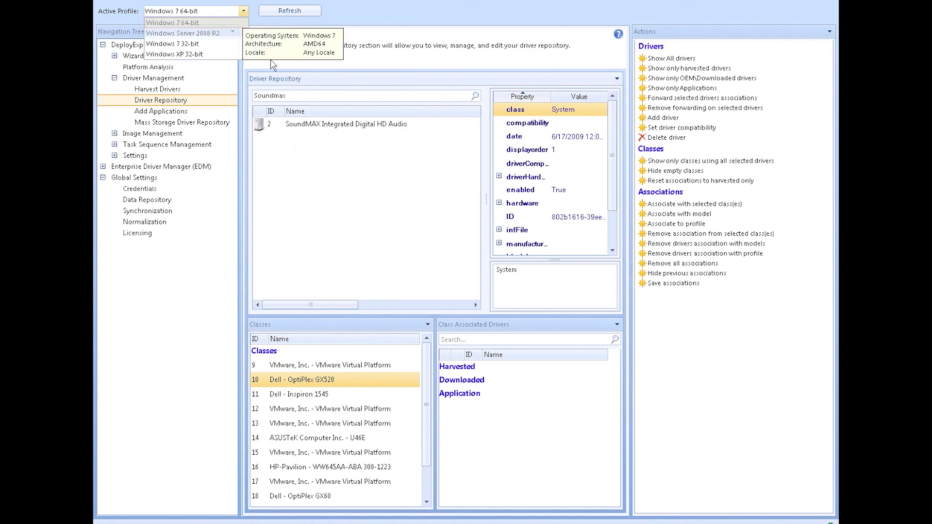
Clear the Soundmax driver search and view the properties of the SoundMAX Integrated Digital HD Audio and Buttons and OSDs ACPI drivers
click(279, 92)
drag(289, 92, 222, 90)
key(BackSpace)
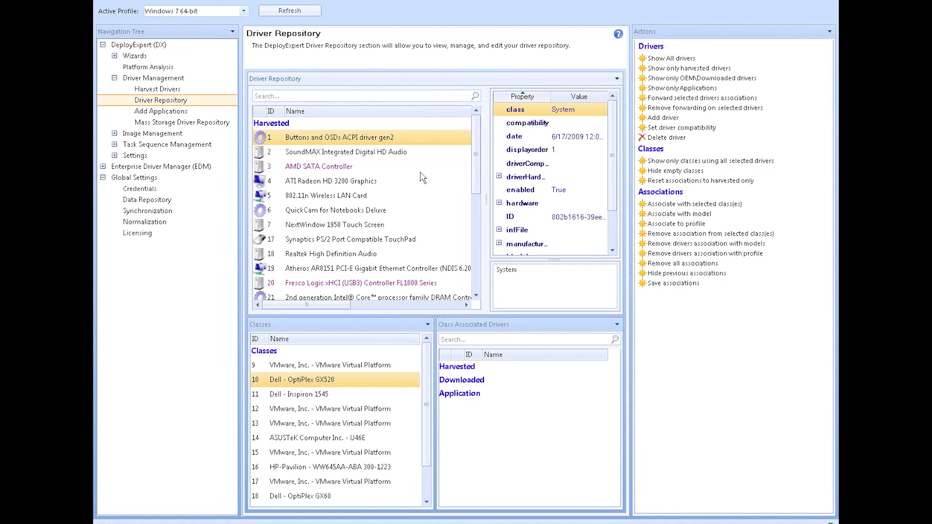
click(378, 155)
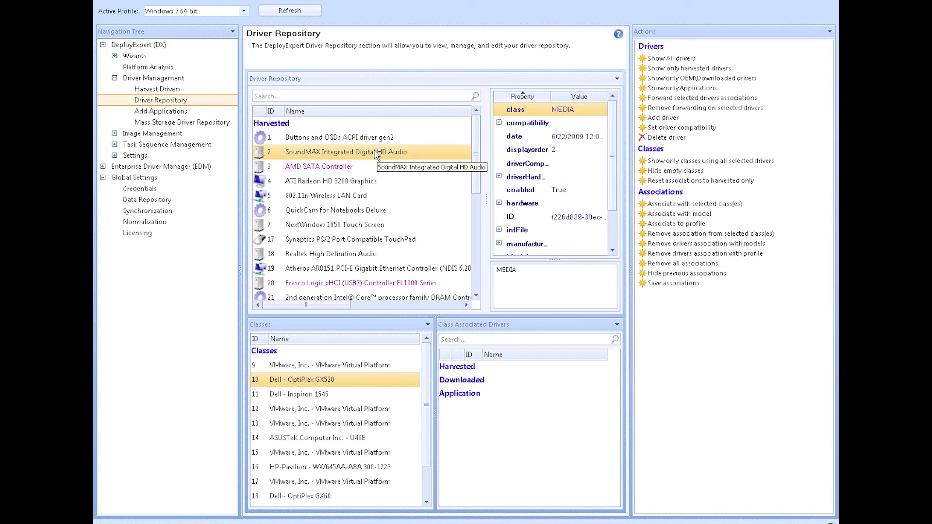
click(312, 139)
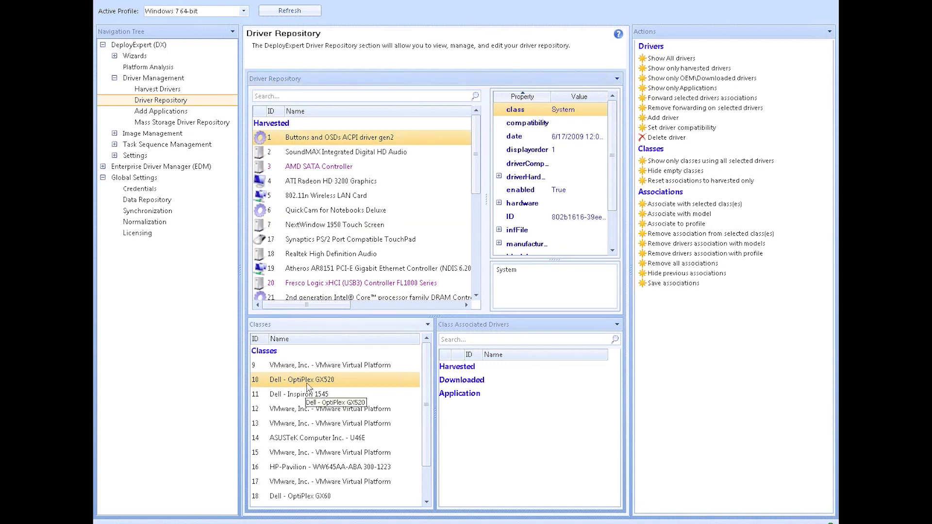
Look through the class list and view the drivers associated with VMware Virtual Platform classes 12 and 13
drag(426, 365, 429, 384)
scroll(429, 383, down, 2)
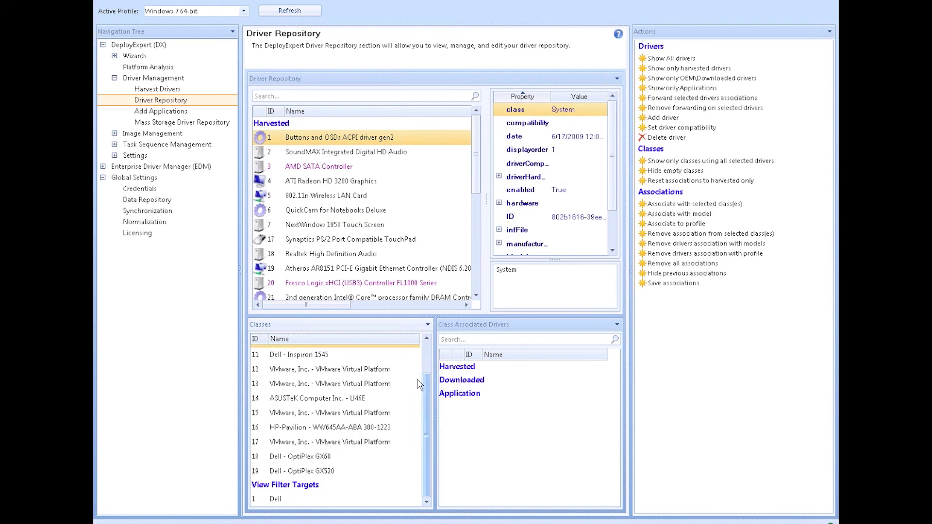
scroll(418, 369, up, 3)
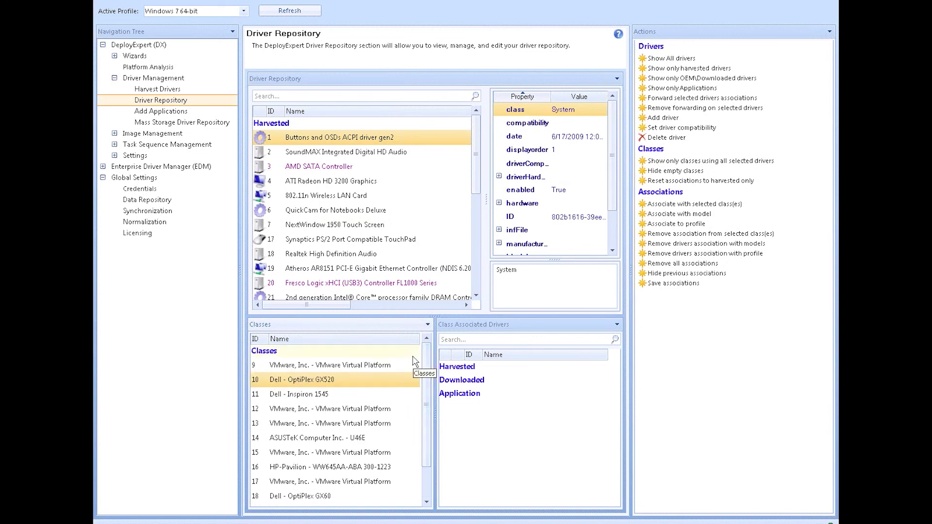
click(341, 410)
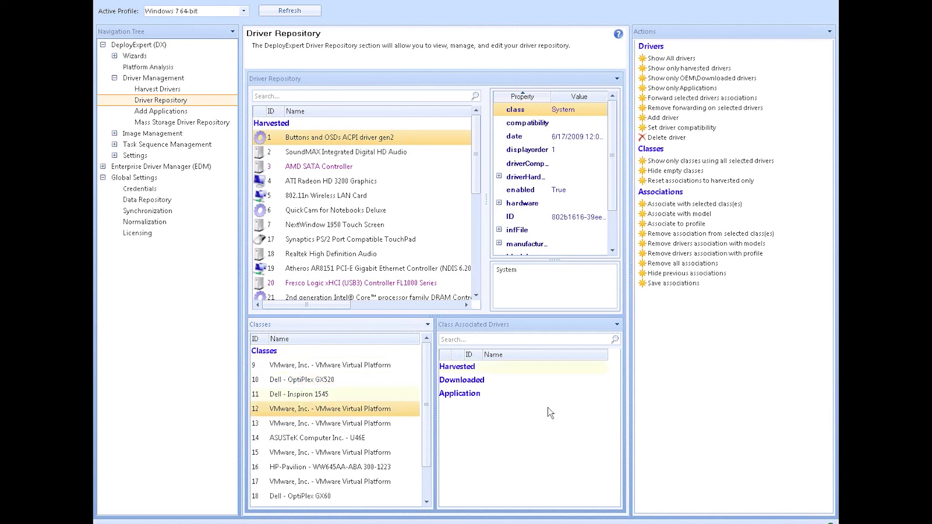
click(290, 423)
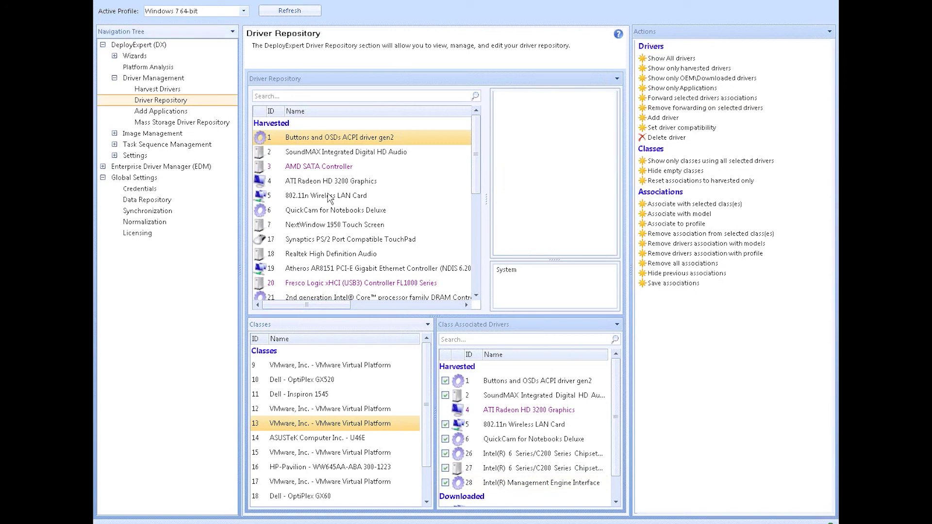
Set up a new application that copies files and subfolders, with the MEI_SOL_Installer folder under C:\dell\drivers\Intel Management Engine as its location
click(158, 111)
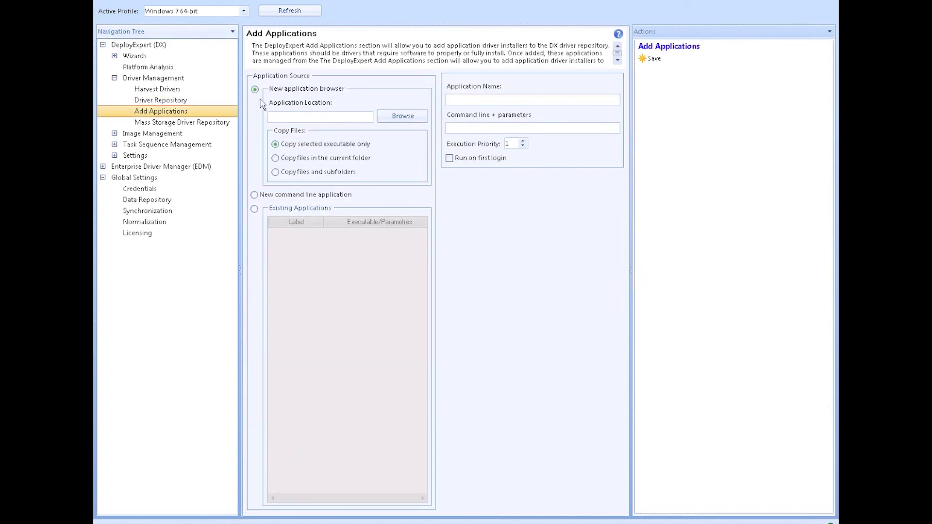
click(286, 173)
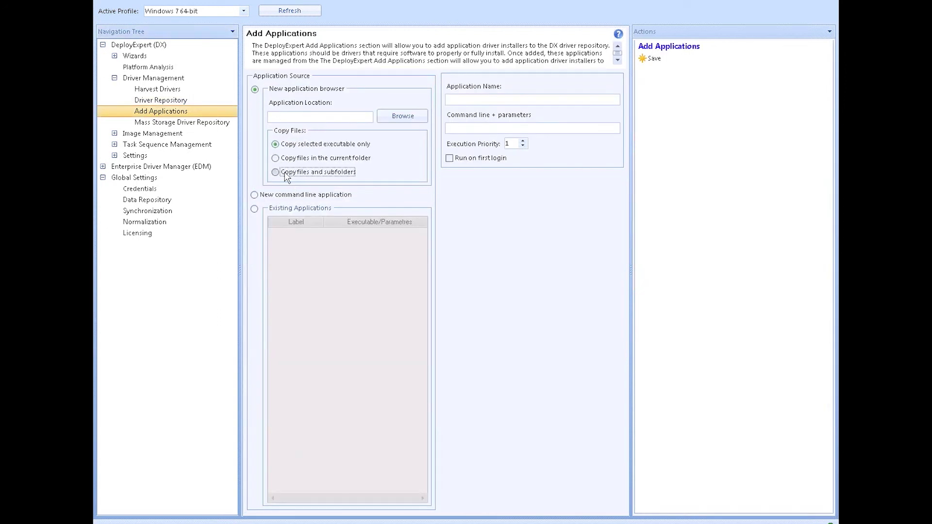
click(401, 117)
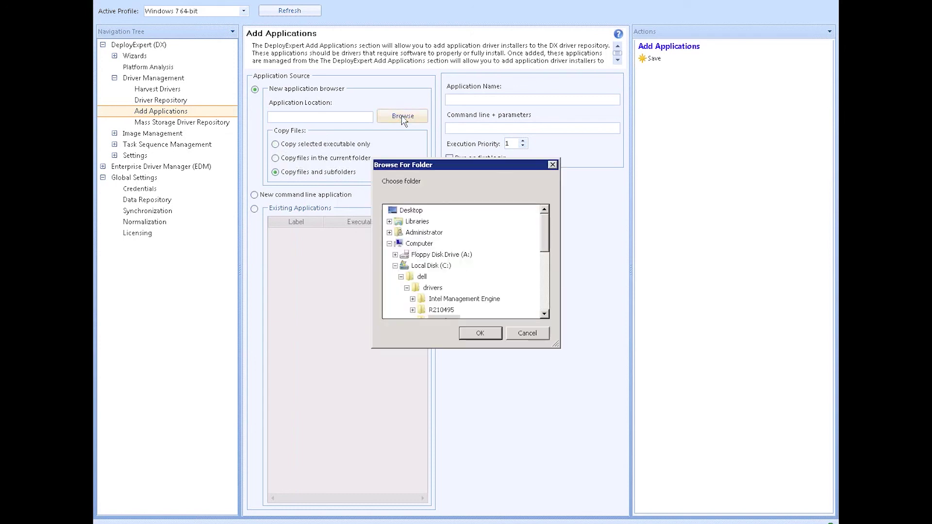
drag(545, 225, 548, 243)
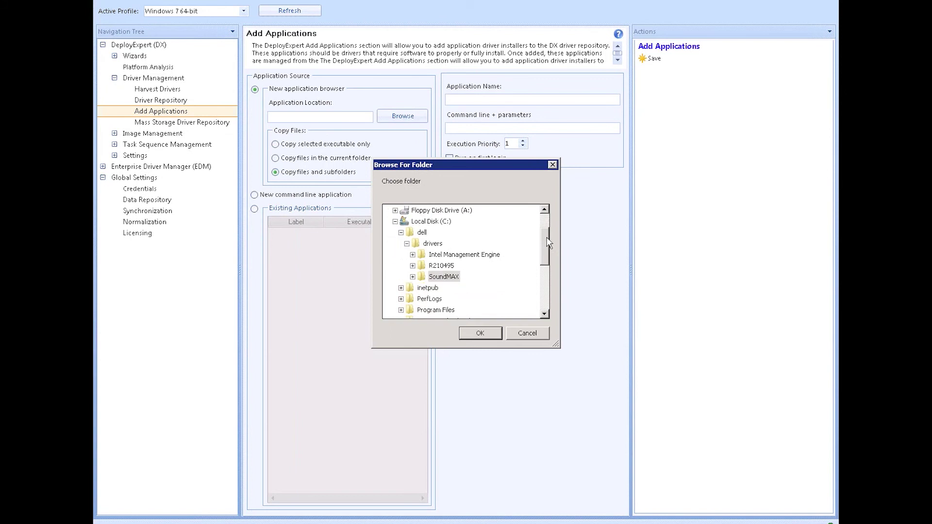
click(413, 254)
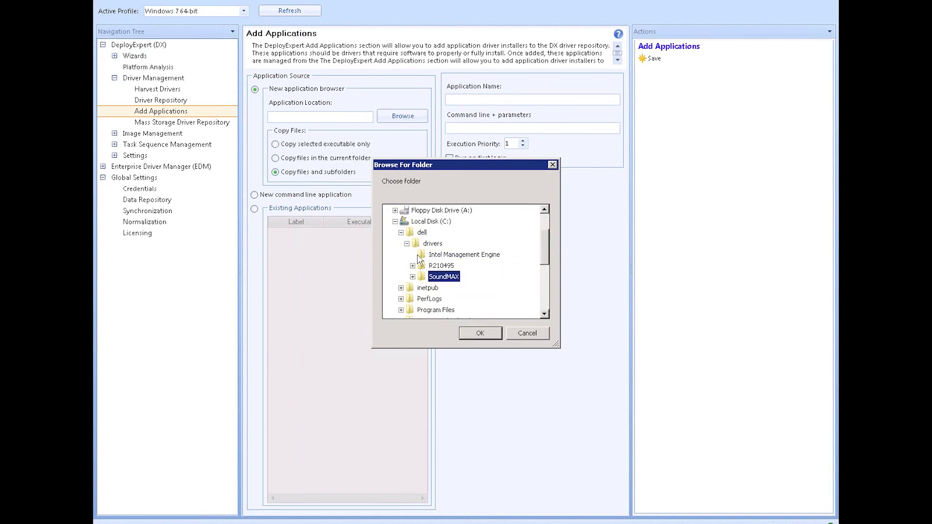
click(443, 211)
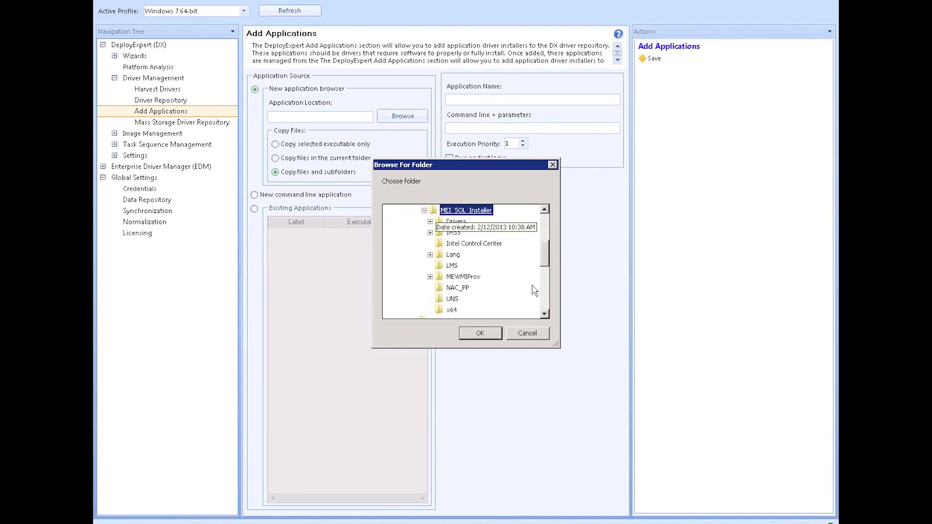
click(480, 334)
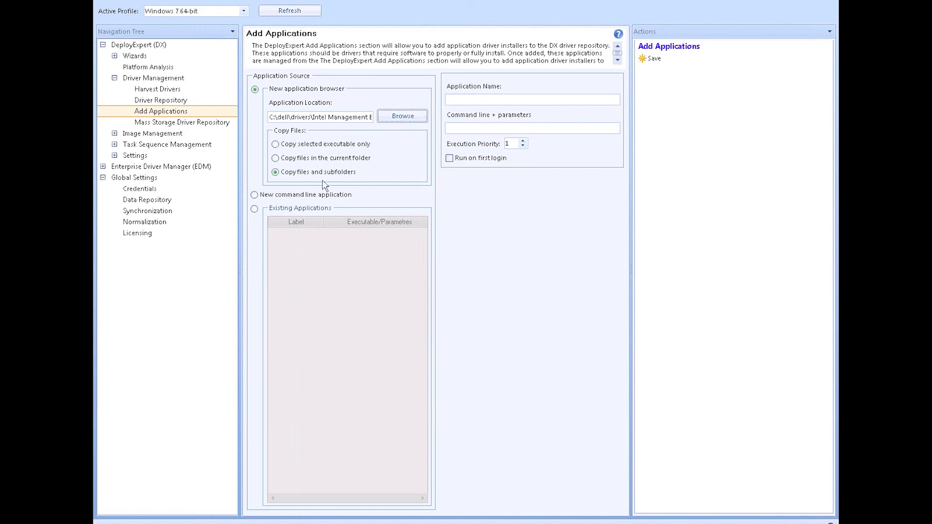
Name the application Intel Management Engine and set its command line parameters to -s
click(482, 99)
text(Intel Management Engine)
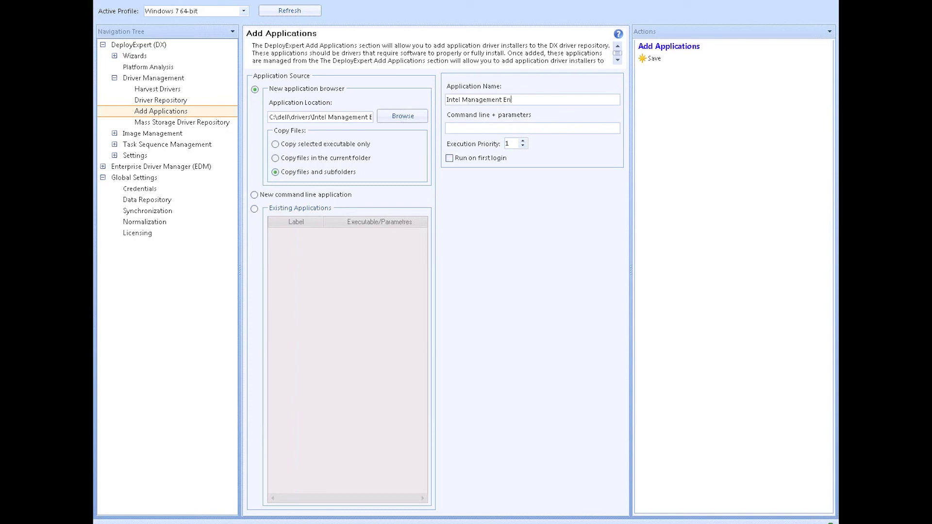
key(Tab)
text(-s)
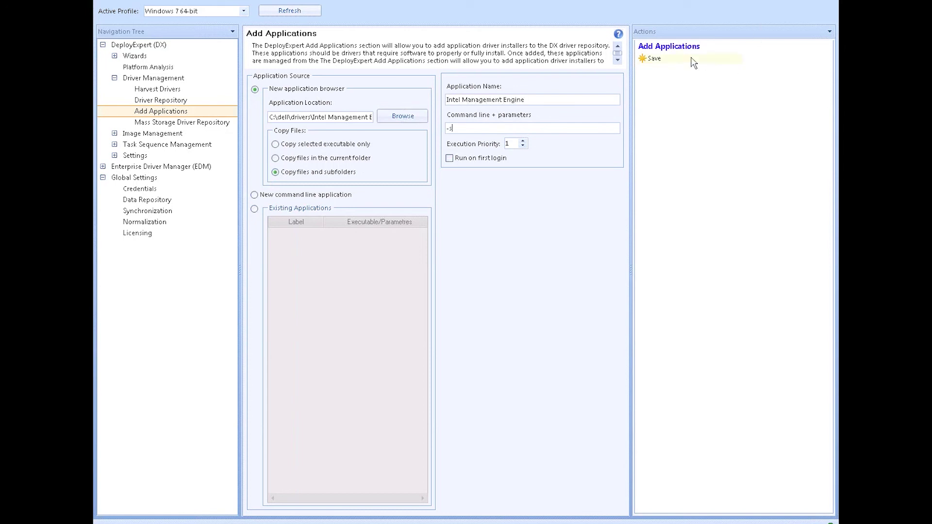
Save the application with Setup.exe as its executable
click(663, 62)
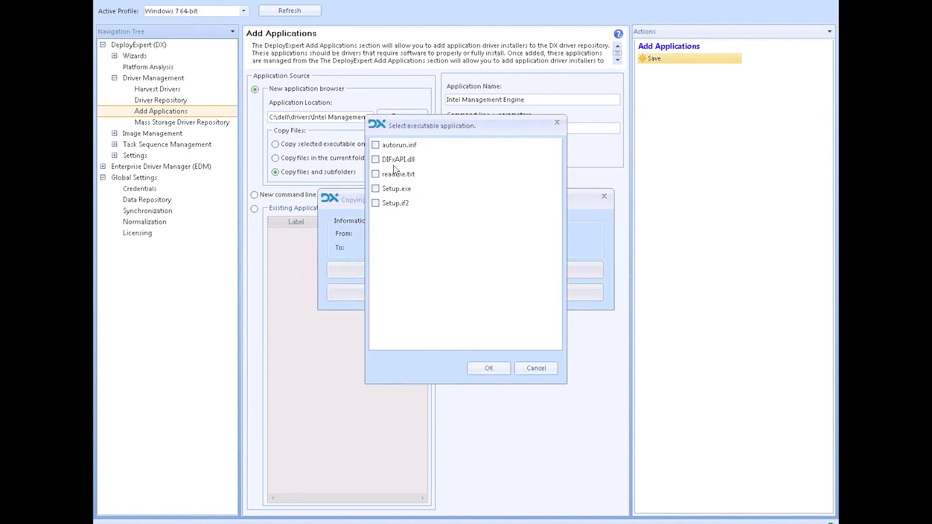
click(376, 190)
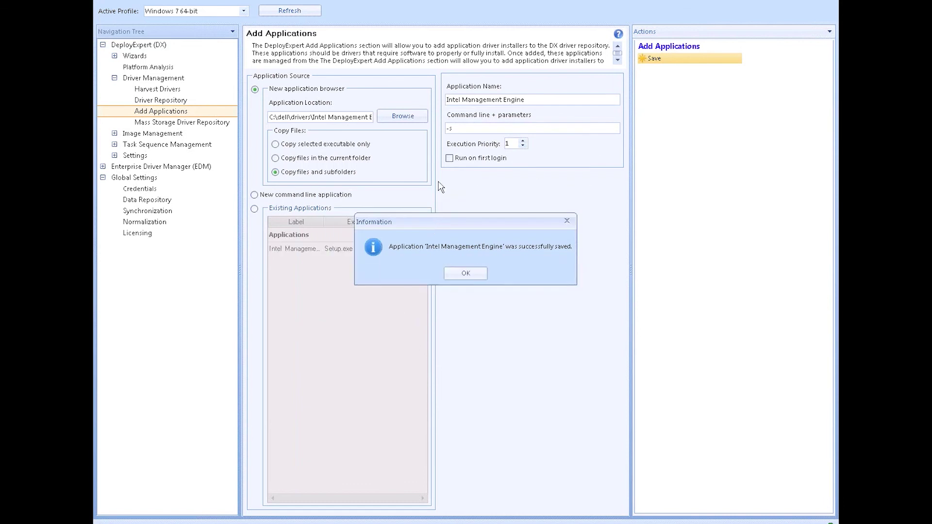
click(466, 274)
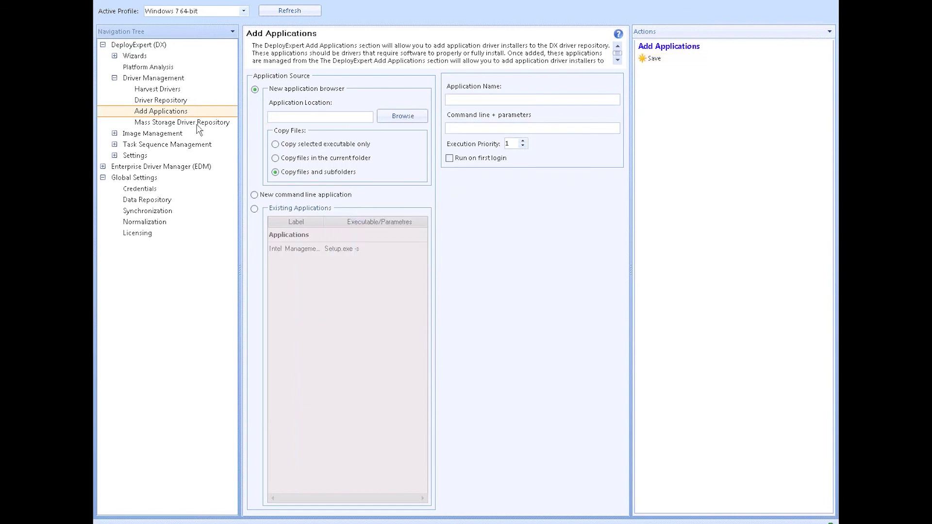
Filter the driver repository to show only applications
click(180, 100)
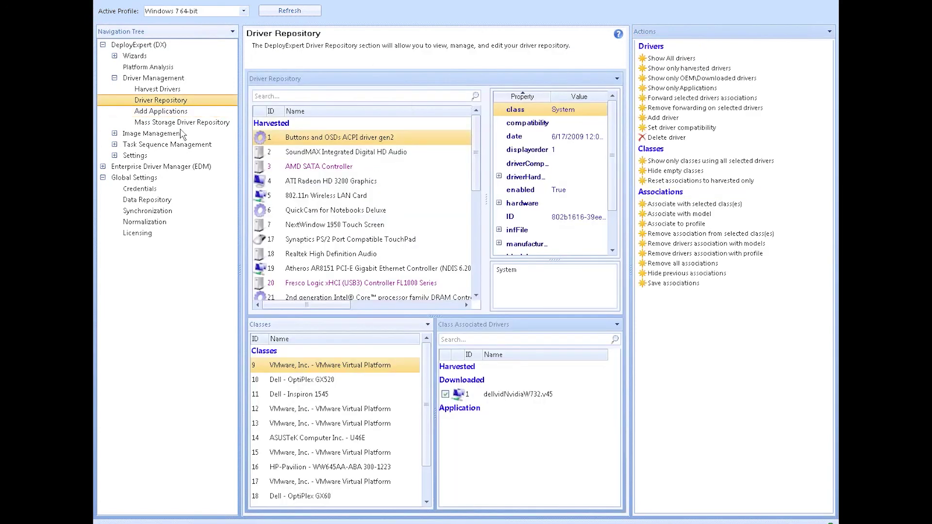
click(661, 89)
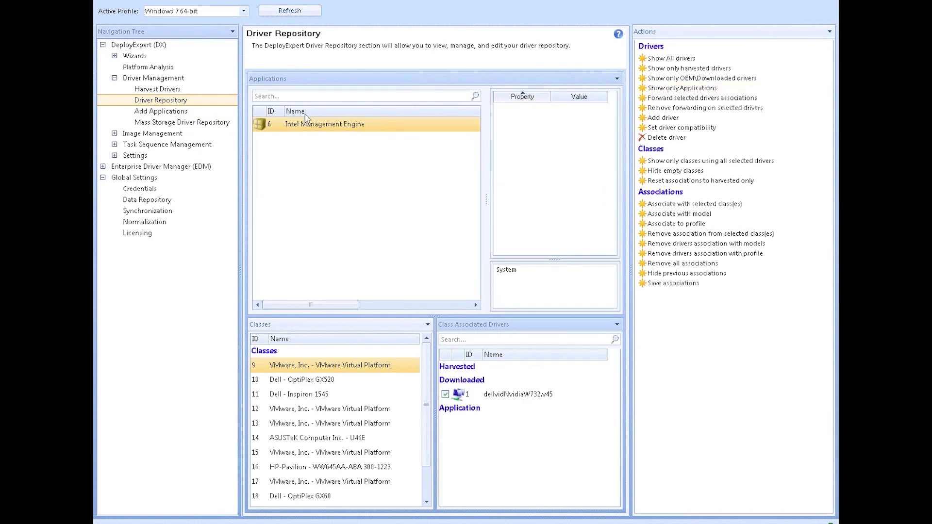
click(671, 219)
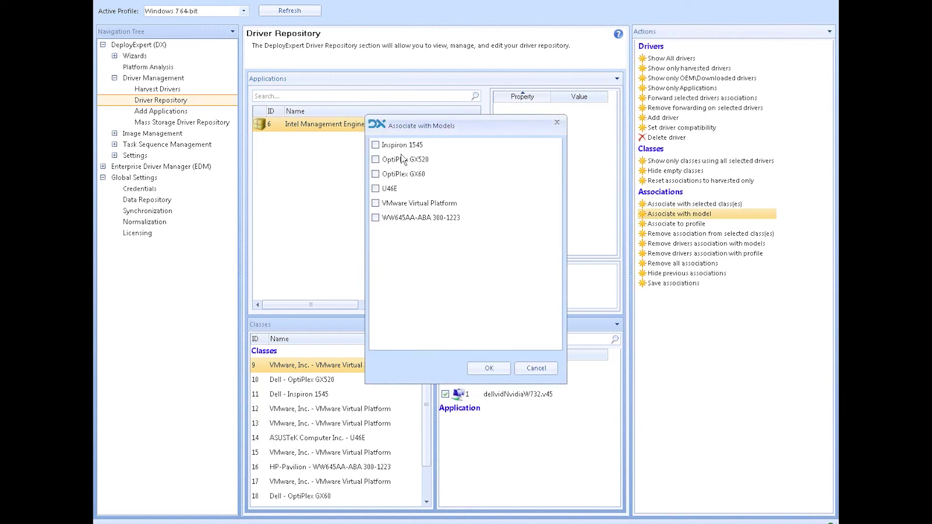
click(375, 145)
drag(412, 127, 427, 91)
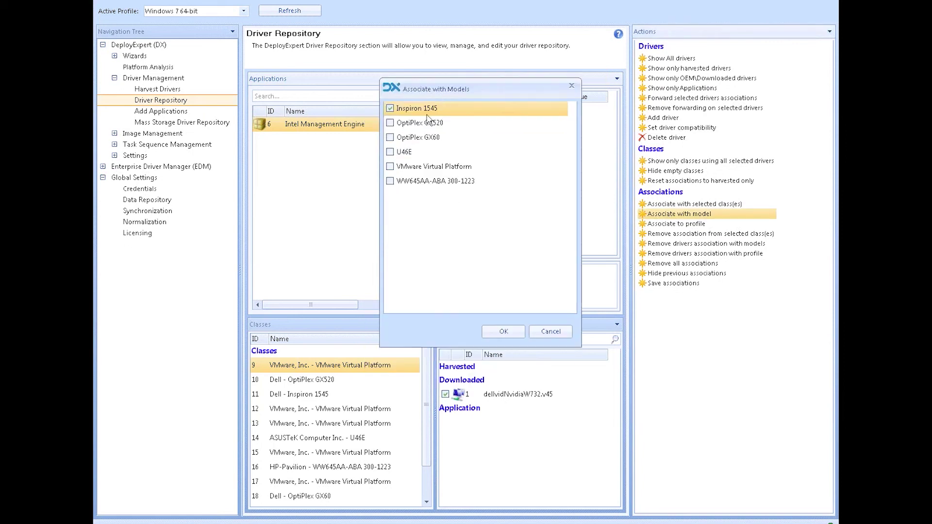
click(393, 110)
click(553, 333)
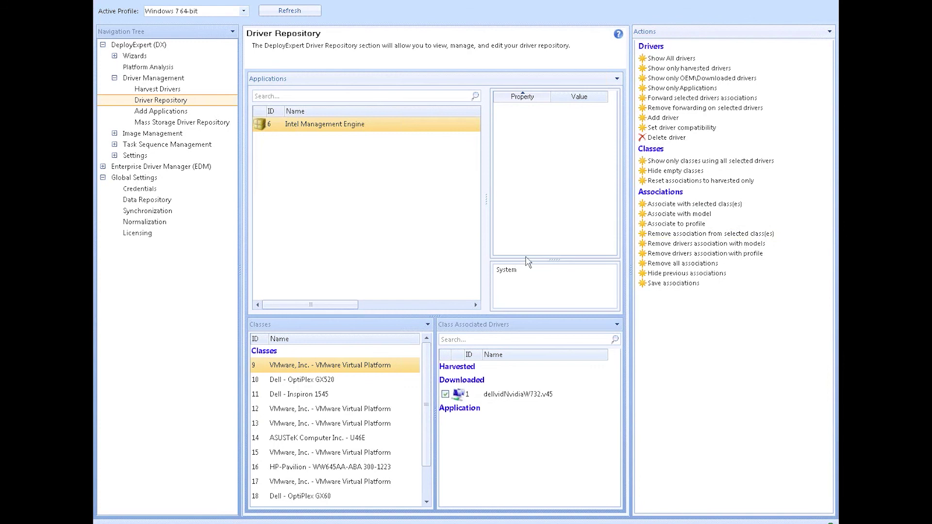
Associate the Intel Management Engine application with the HP-Pavilion - WW645AA-ABA 300-1223 class
scroll(432, 405, down, 1)
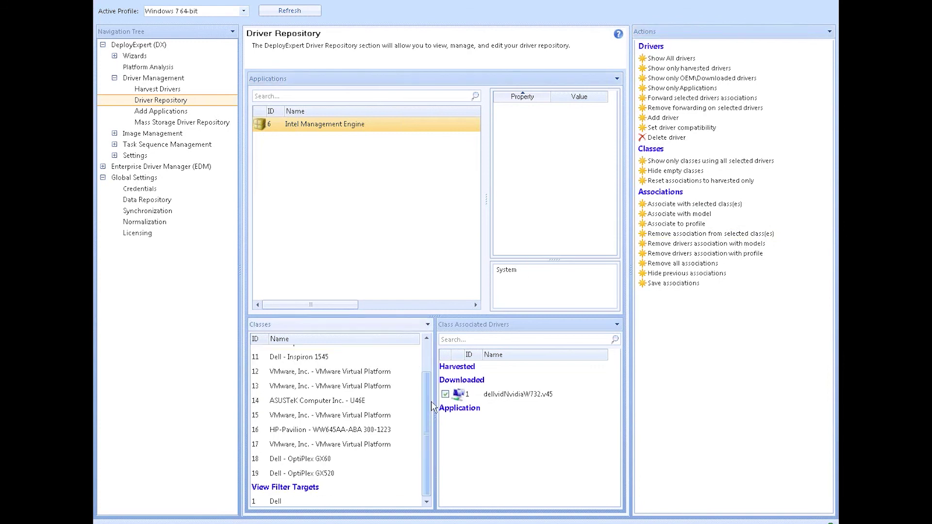
scroll(431, 401, up, 2)
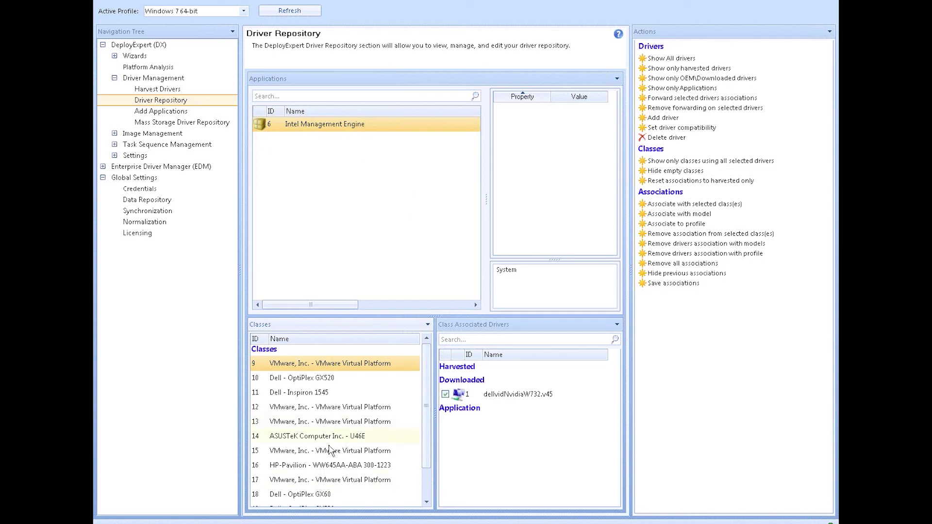
click(323, 465)
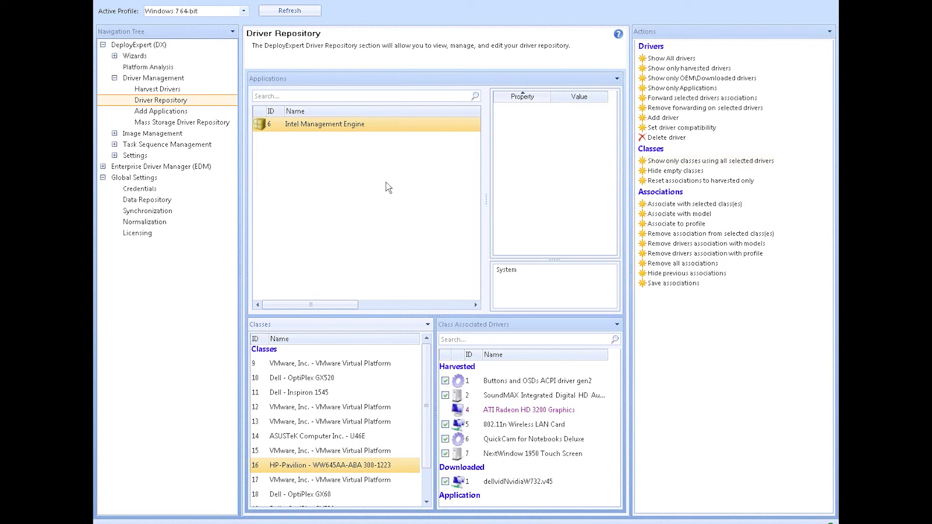
click(674, 204)
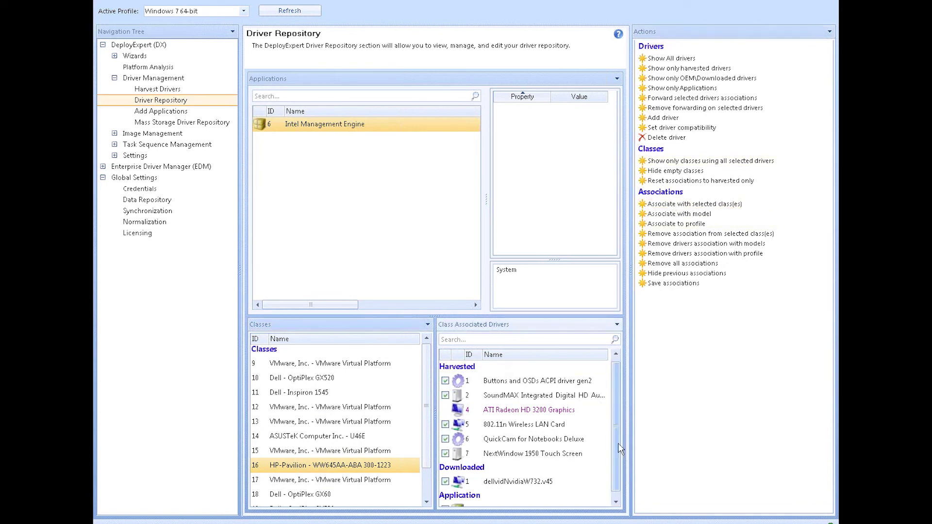
scroll(617, 437, down, 1)
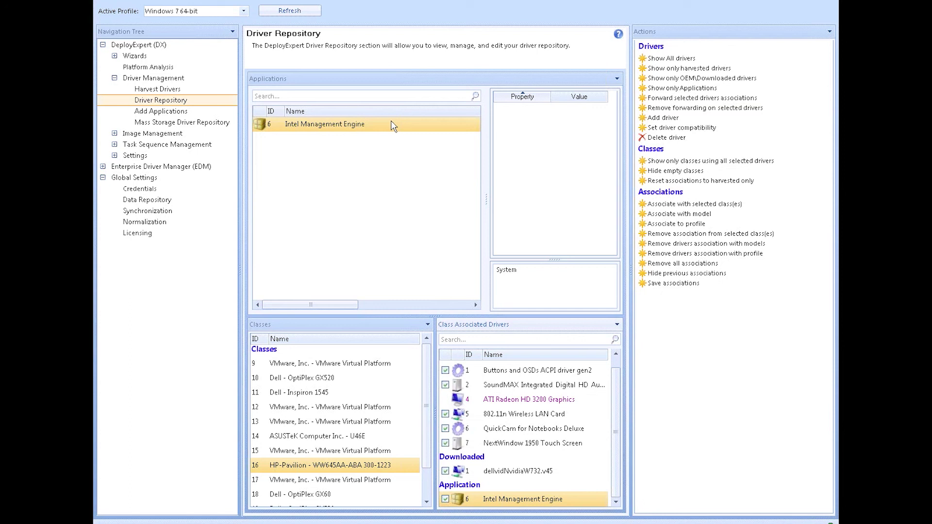
Set up a new application that copies files and subfolders, with C:\dell\drivers\R210495 as its location
click(170, 111)
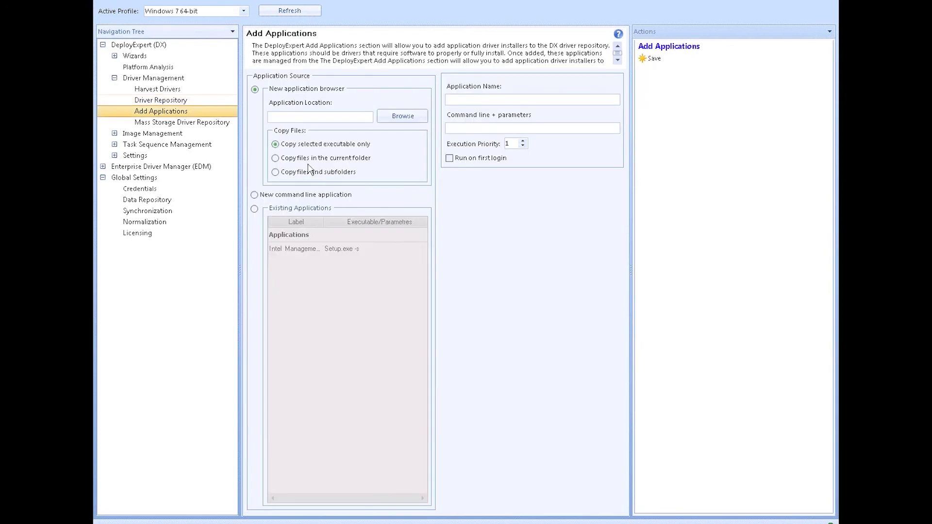
click(310, 172)
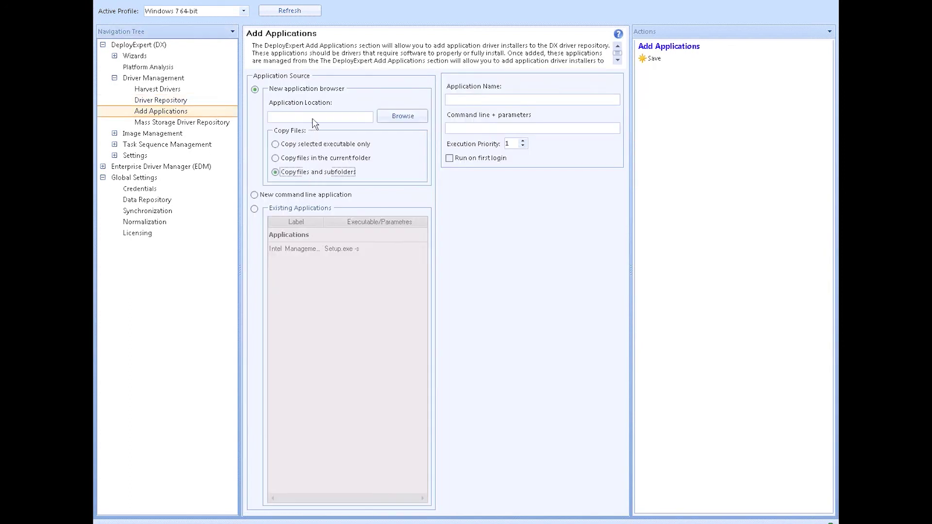
click(403, 116)
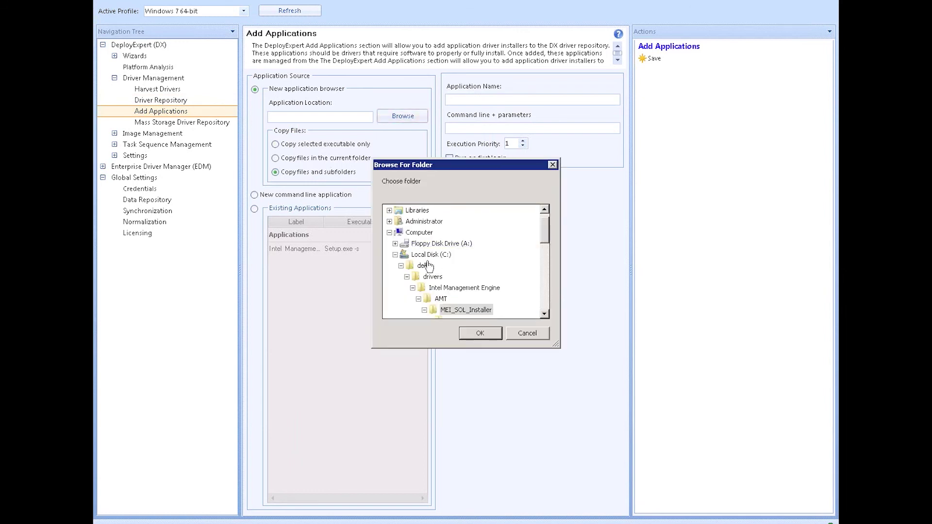
double_click(437, 288)
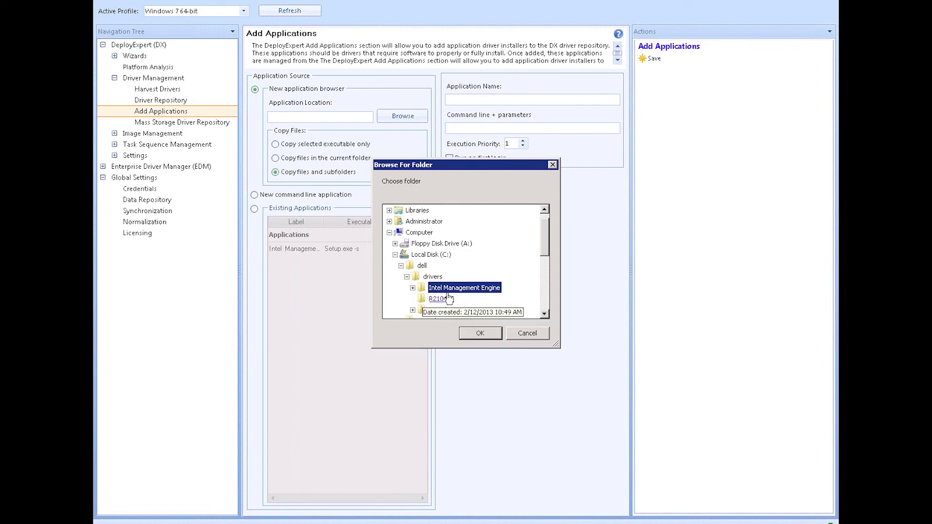
click(441, 299)
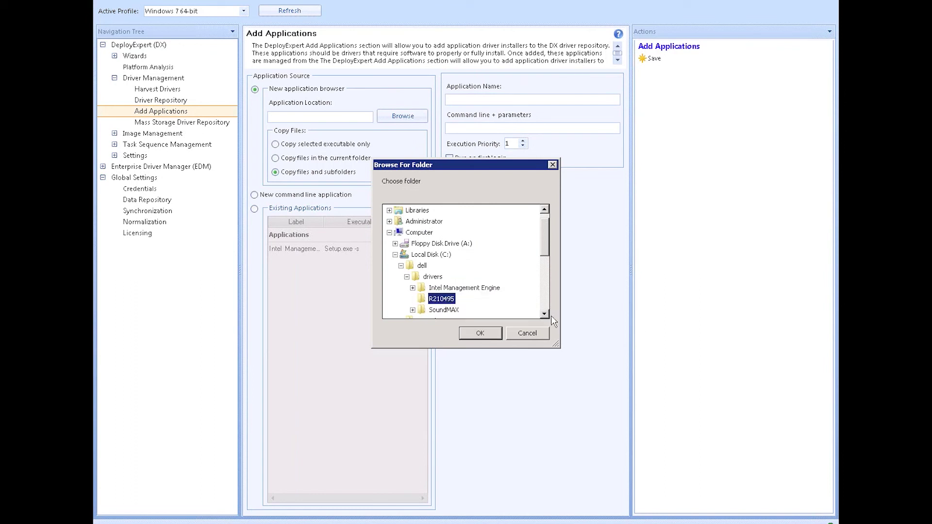
click(483, 333)
Name the application Dell Control Point and set its command line parameters to /s
click(480, 100)
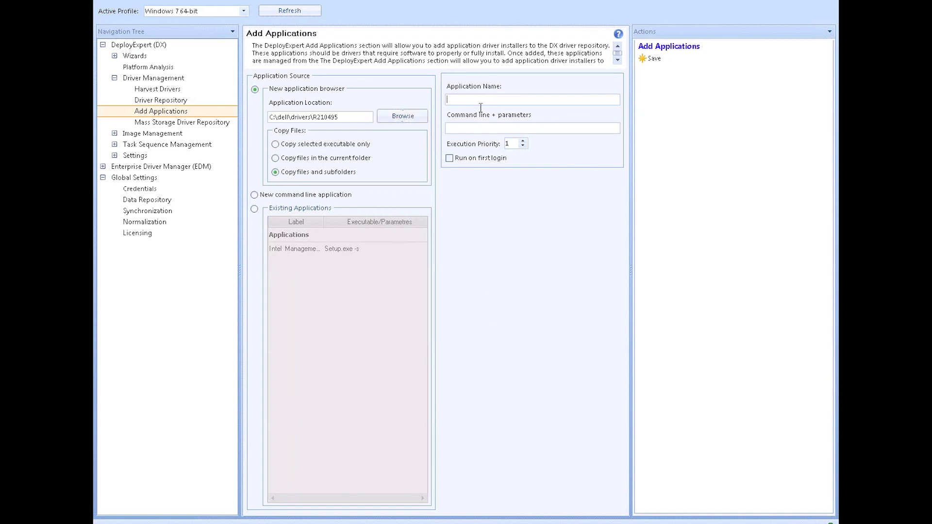
text(Dell Control P)
text(oint)
text(/s)
drag(459, 127, 437, 128)
Save the Dell Control Point application with setup.exe as its executable
click(651, 59)
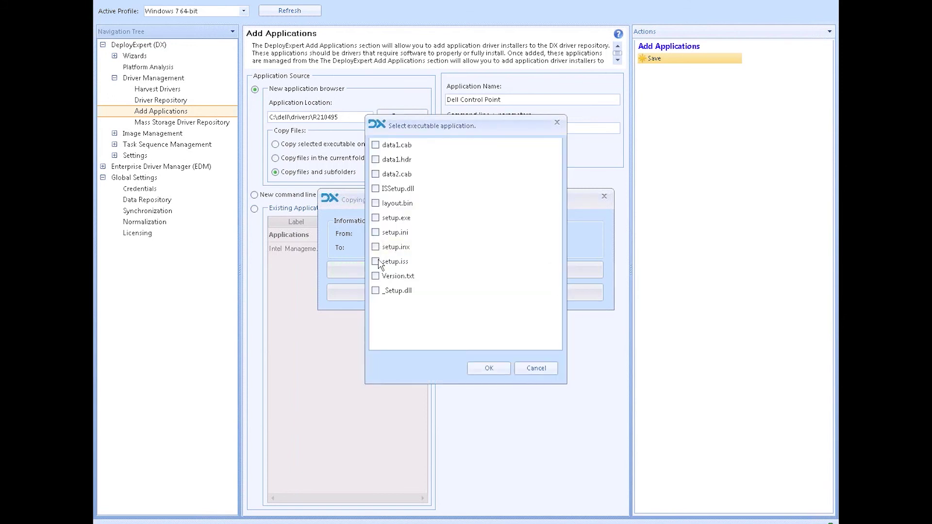
click(375, 218)
click(489, 368)
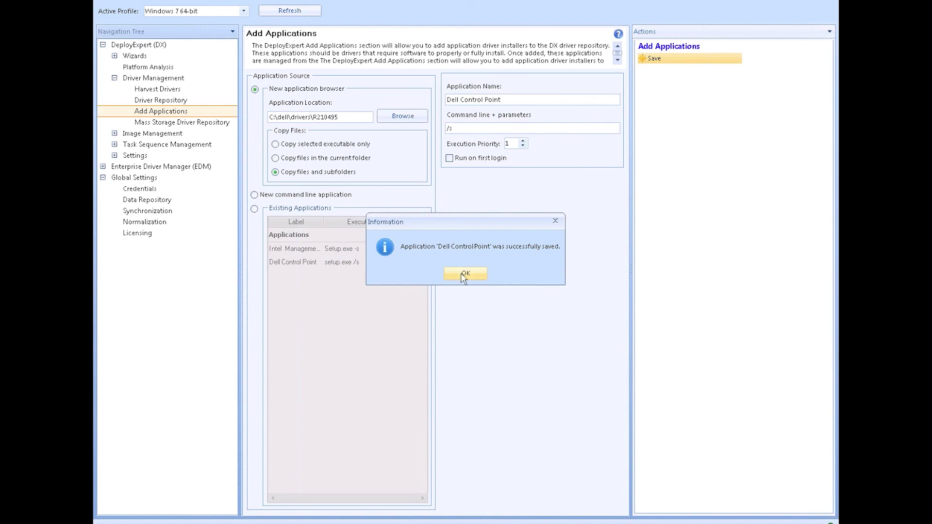
click(462, 273)
Filter the driver repository to applications and associate Dell Control Point with the Inspiron 1545 model
click(152, 100)
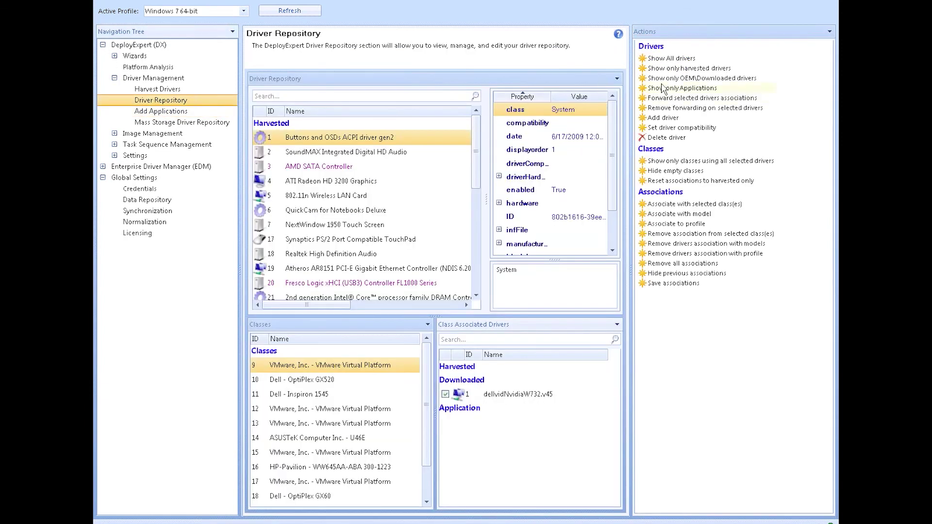
click(654, 88)
click(297, 139)
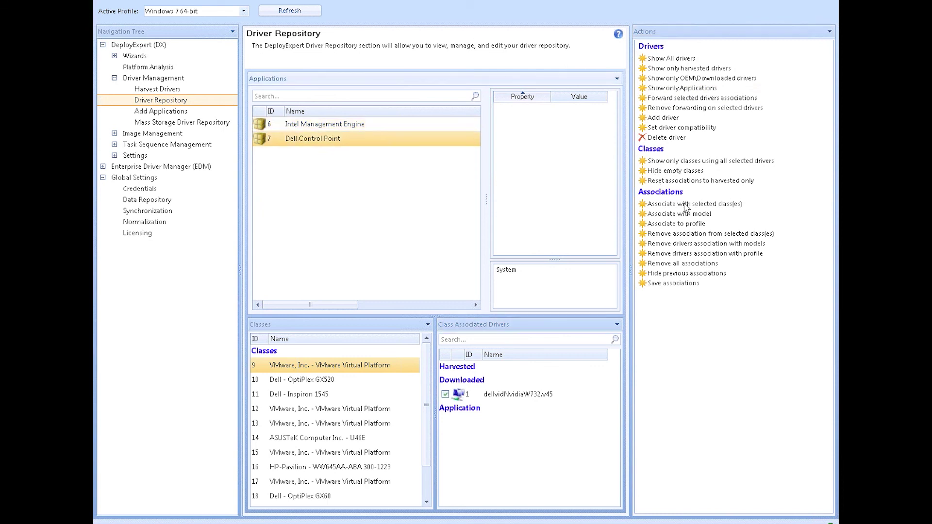
click(696, 215)
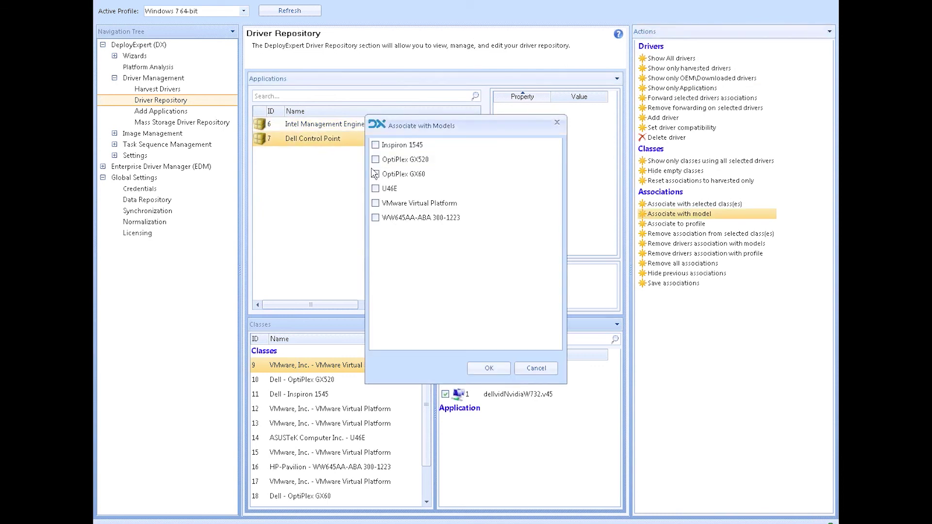
click(380, 163)
click(375, 145)
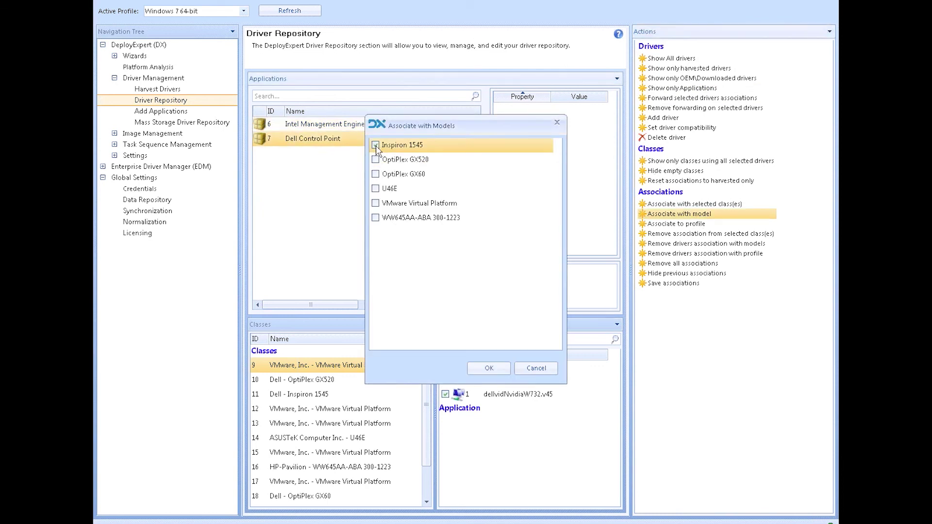
click(496, 362)
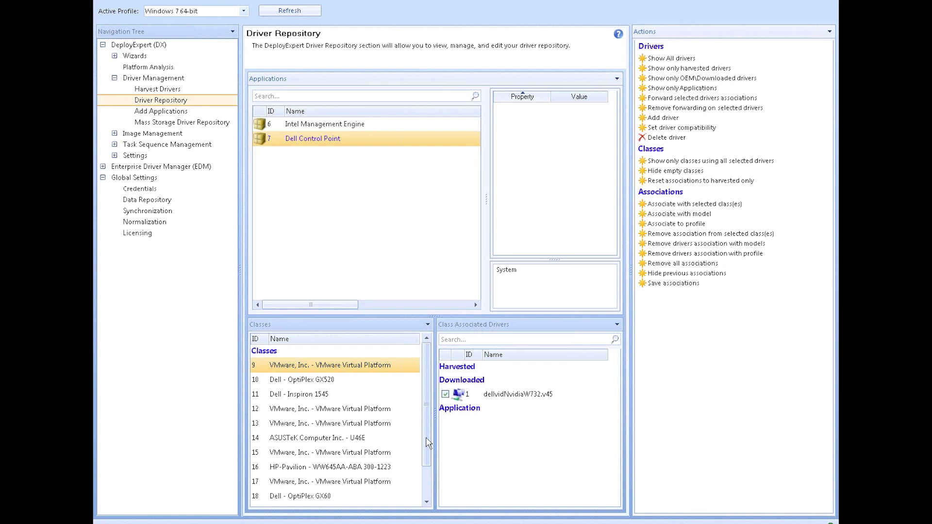
Check the Dell - Inspiron 1545 class for the associated Dell Control Point application
click(335, 394)
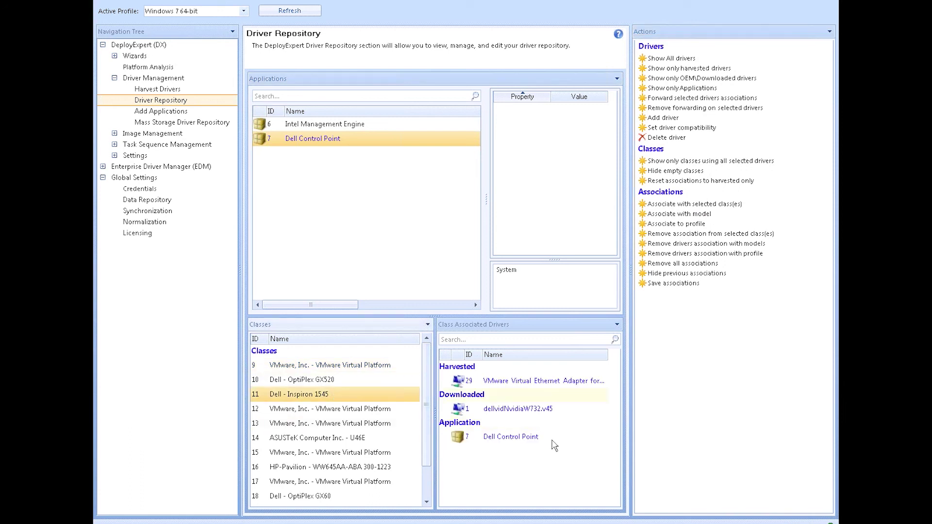
click(517, 441)
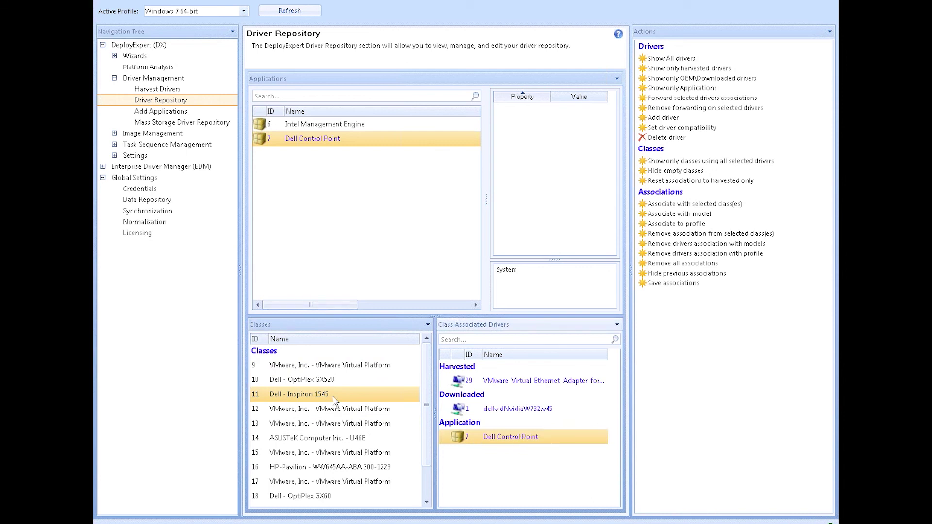
click(328, 371)
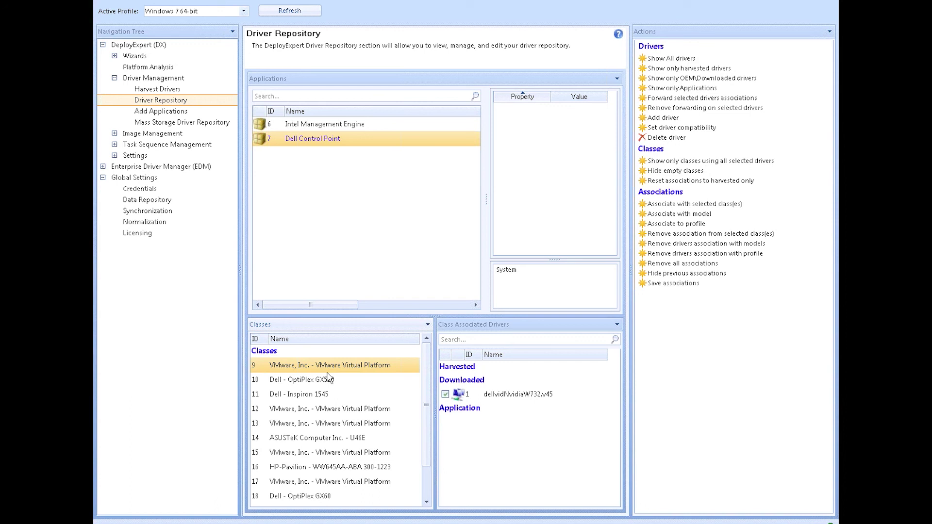
Under the Windows XP 32-bit profile, set up a new application that copies files and subfolders from C:\dell\drivers\SoundMAX
click(244, 11)
click(199, 54)
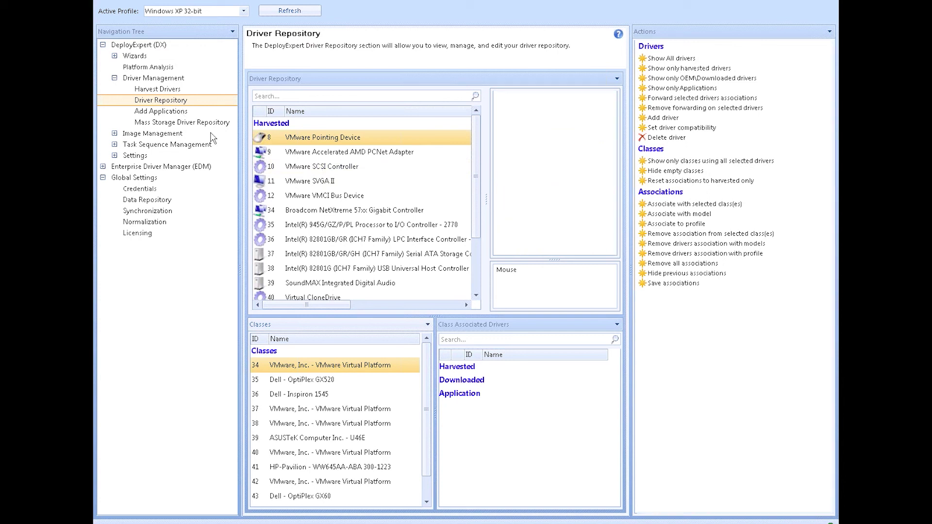
click(209, 111)
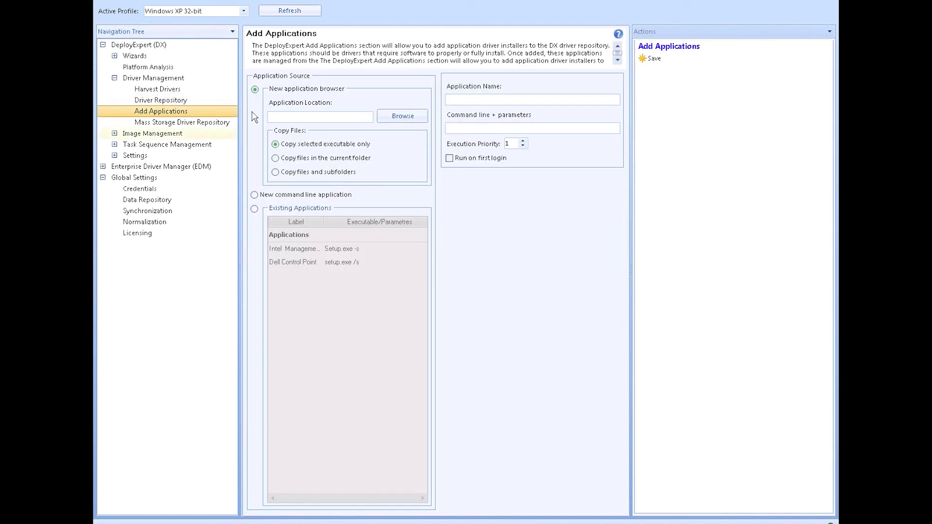
click(304, 173)
click(402, 116)
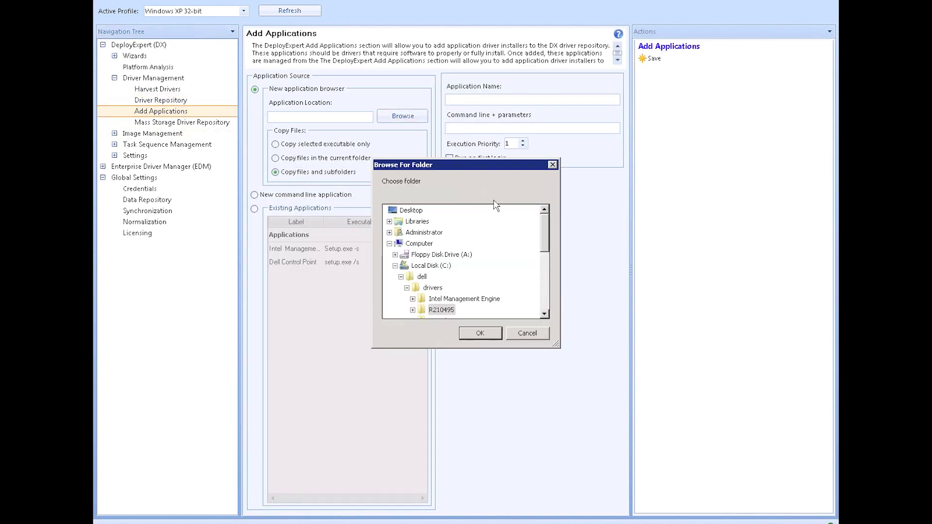
scroll(546, 238, down, 1)
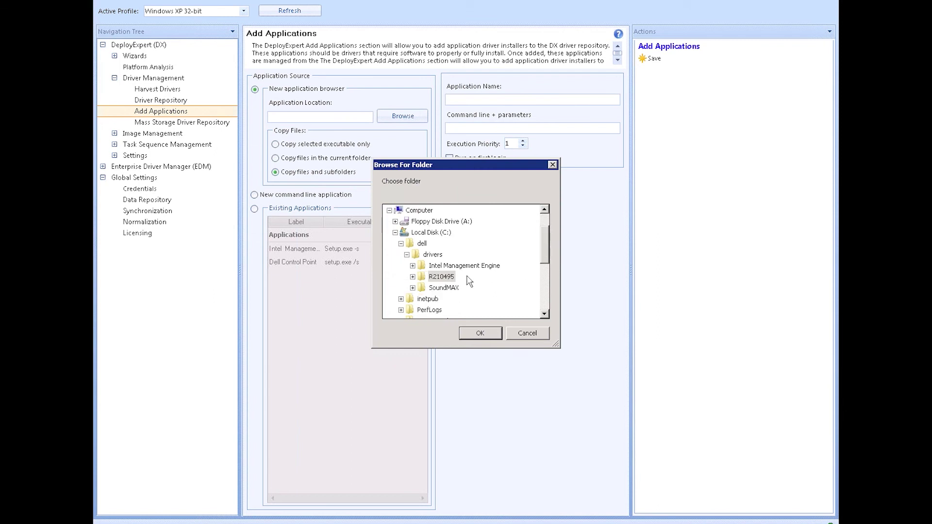
click(444, 288)
click(478, 334)
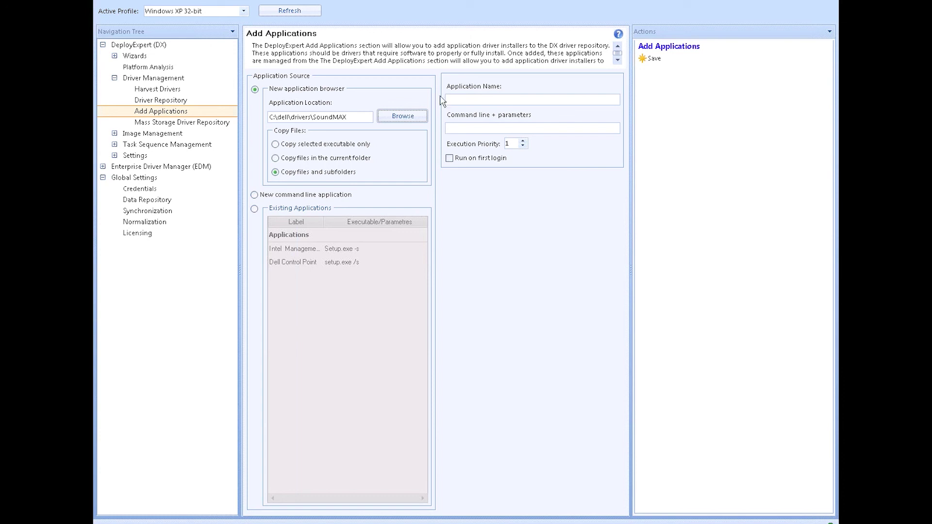
Name the application SoundMAX HD Audio driver for Optiplex and set its command line parameters to /s
click(466, 100)
text(SoundMAX HD Audio driver)
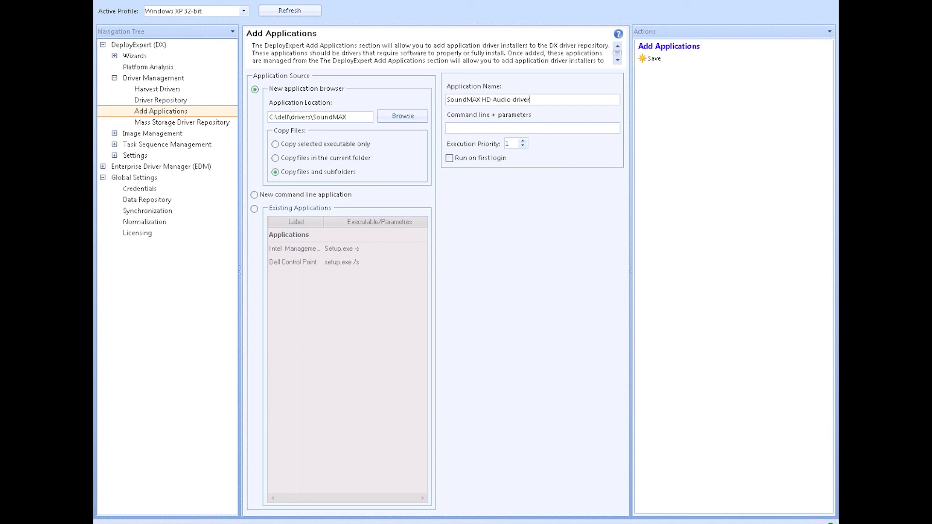
text( for Optiplex)
key(BackSpace)
key(BackSpace)
key(BackSpace)
key(BackSpace)
text(ple)
text(/s)
Save the SoundMAX application with setup.exe as its executable
click(654, 59)
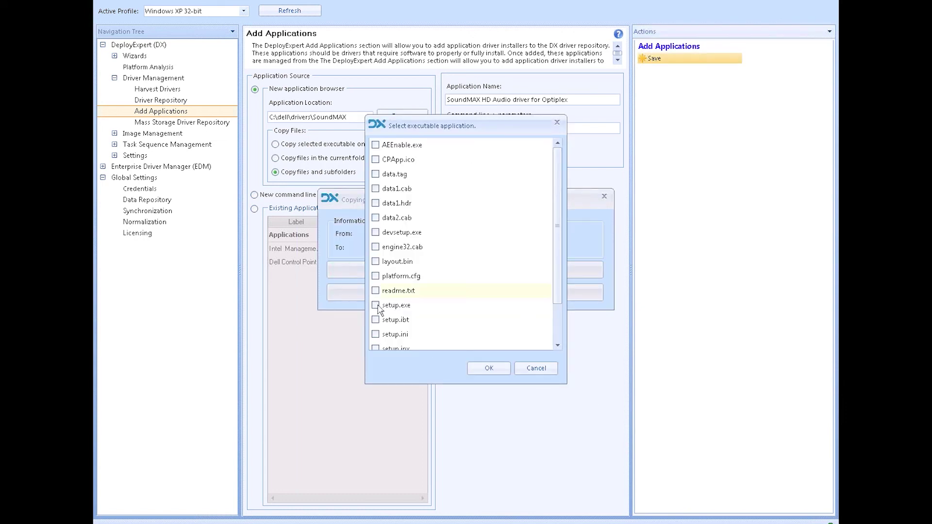
click(377, 305)
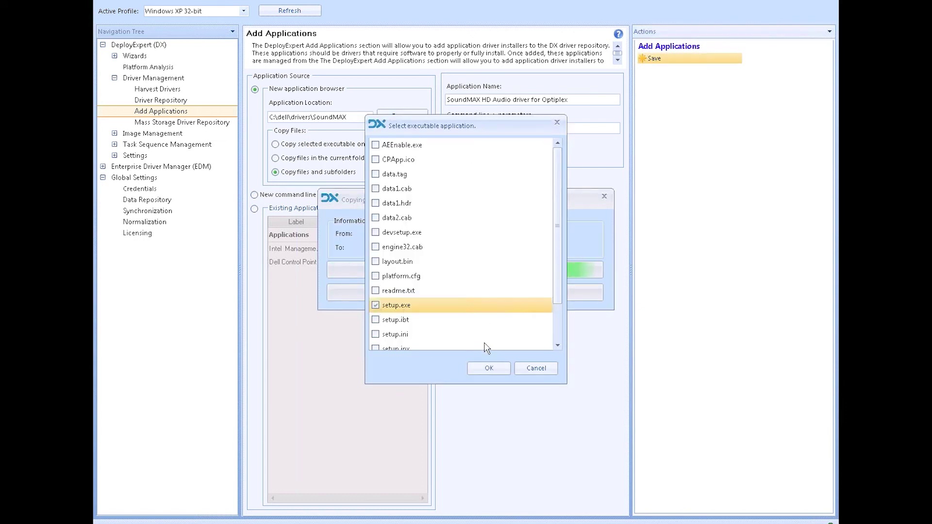
click(494, 370)
click(482, 274)
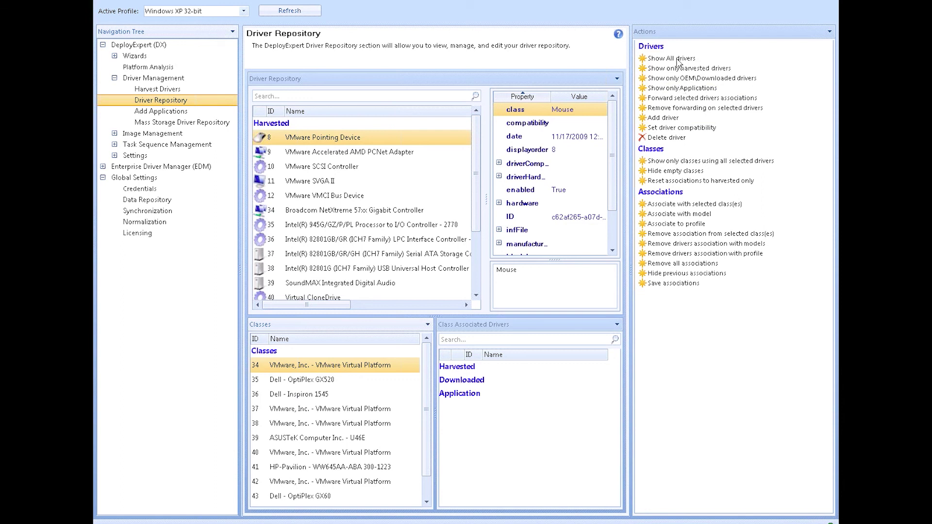
Check the SoundMAX HD Audio driver for Optiplex in the applications-only list and return to the list of all drivers
click(680, 89)
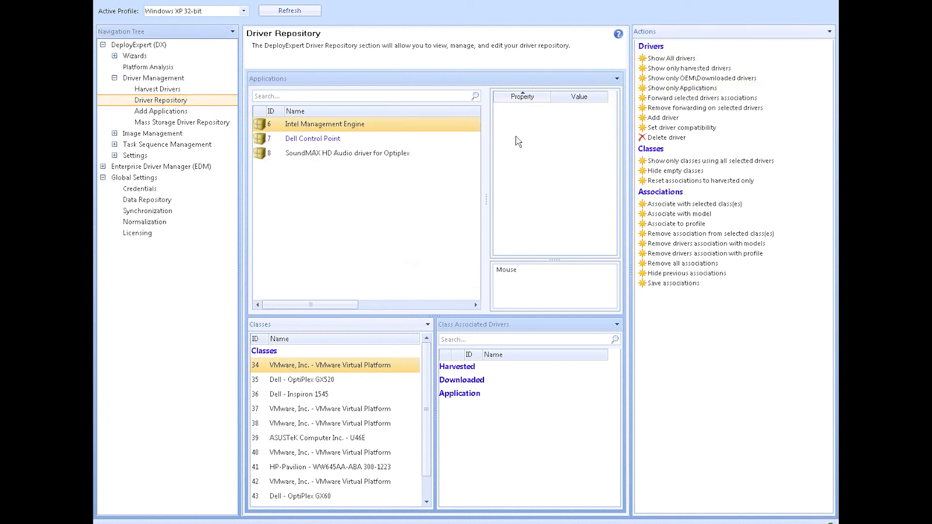
click(309, 157)
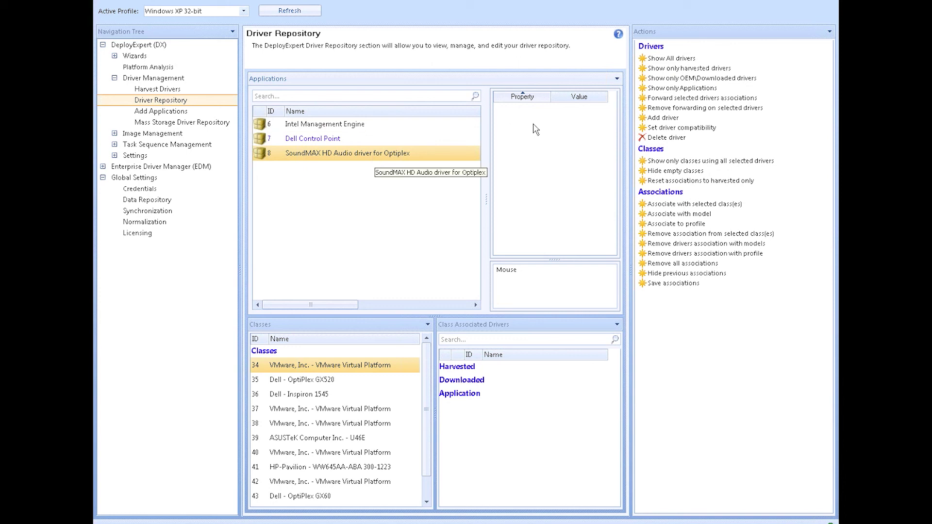
click(673, 59)
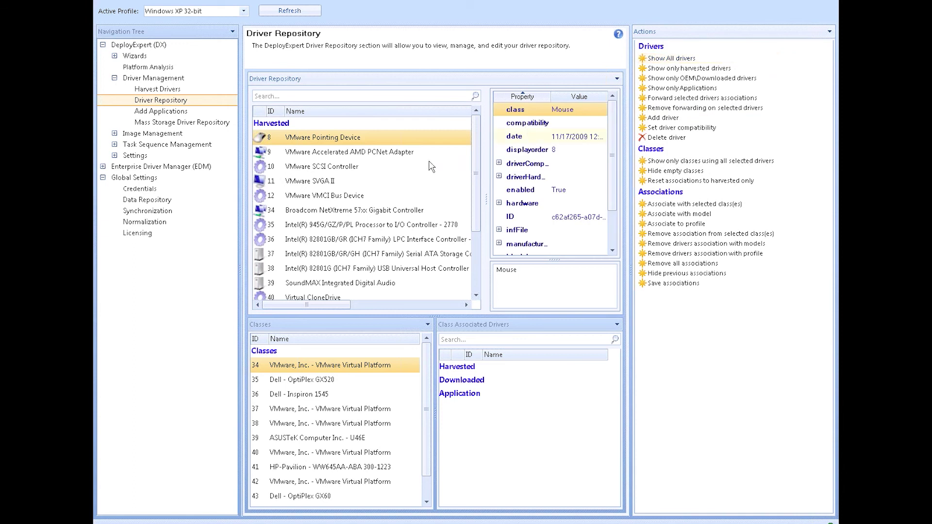
Search the driver repository for Soundmax and select the harvested SoundMAX Integrated Digital Audio driver
click(356, 95)
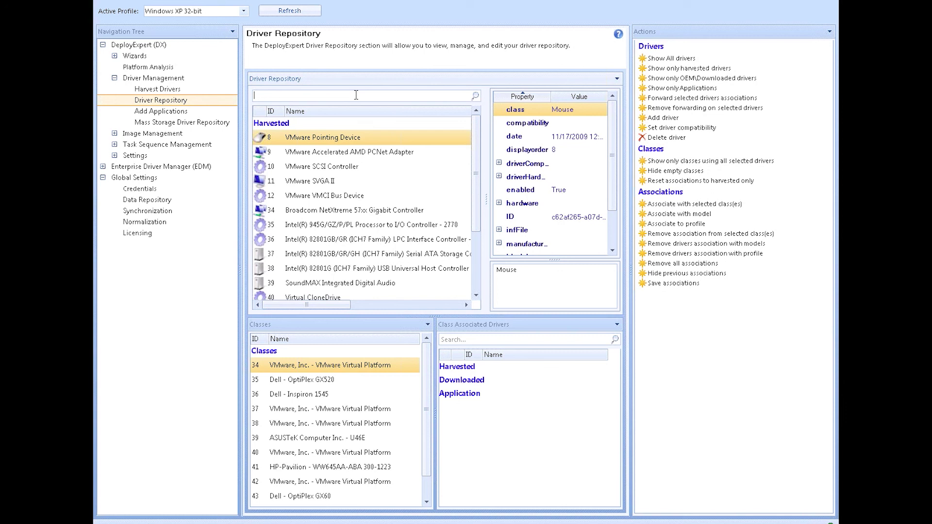
text(Soud)
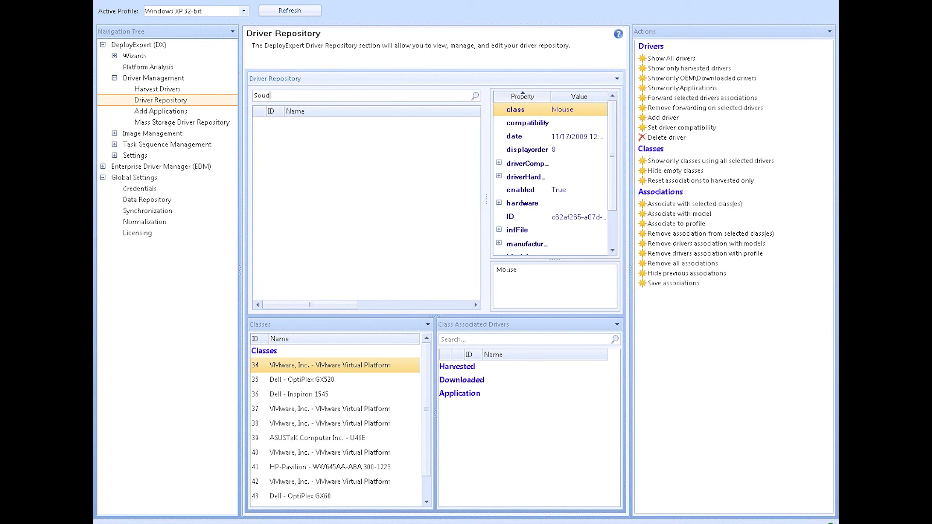
key(BackSpace)
text(ndmax)
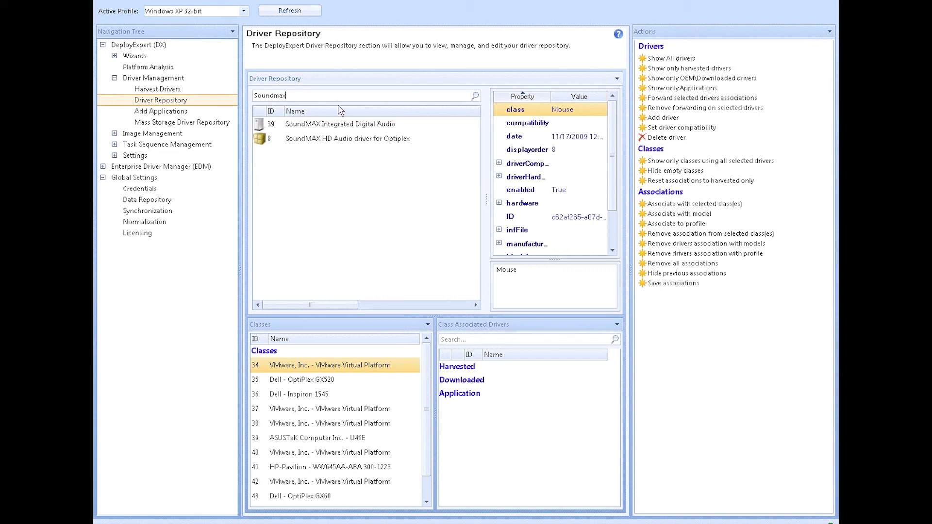
click(337, 125)
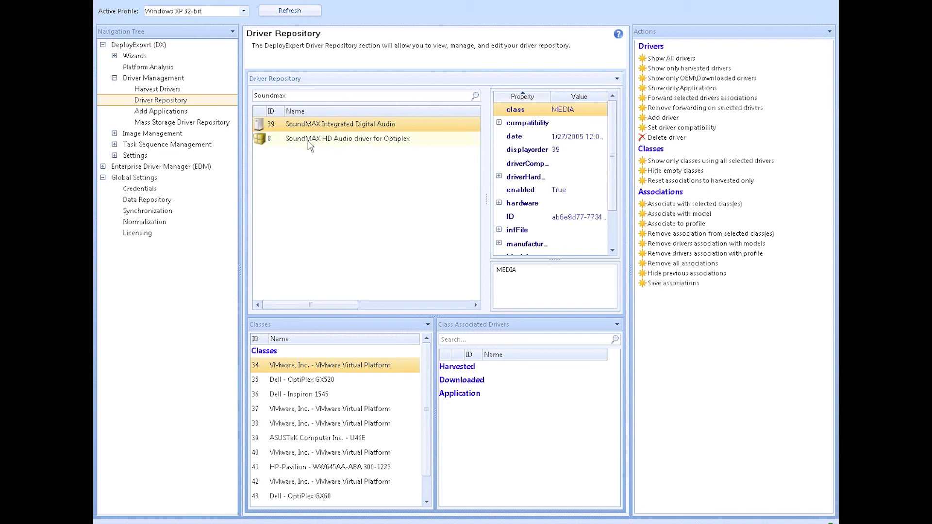
Forward the SoundMAX Integrated Digital Audio driver's associations to the SoundMAX HD Audio driver for Optiplex application
click(675, 98)
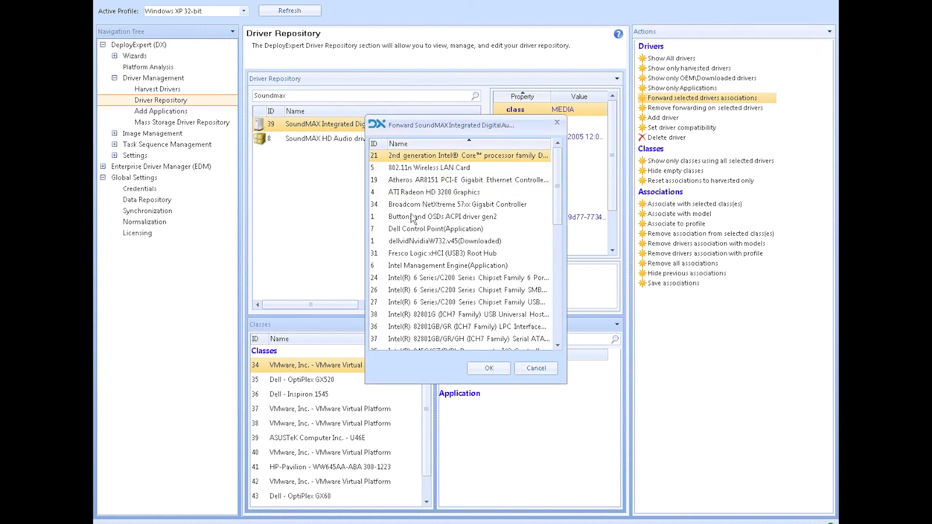
click(375, 144)
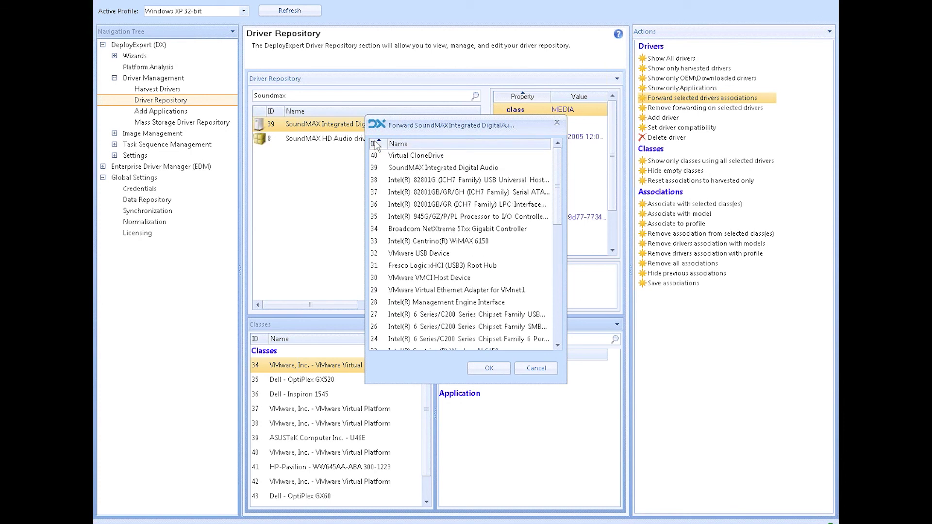
click(379, 143)
click(379, 144)
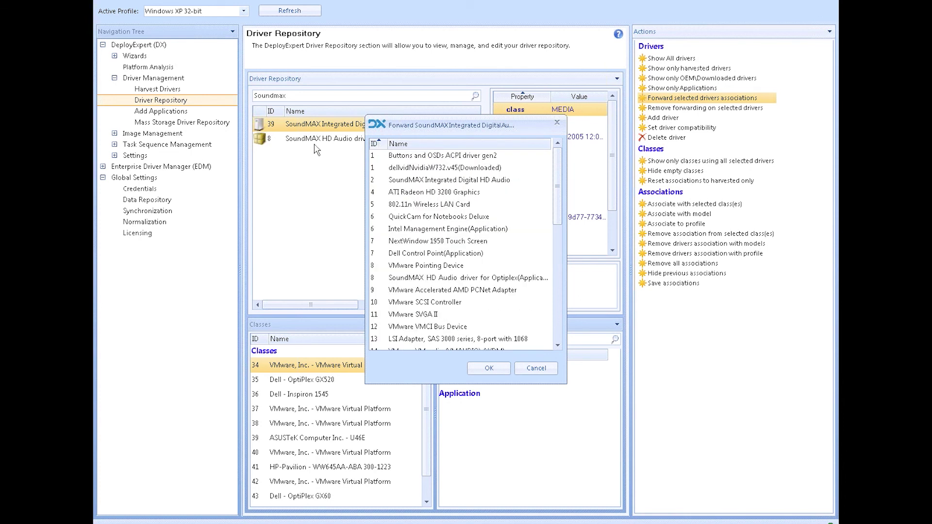
click(424, 279)
click(488, 370)
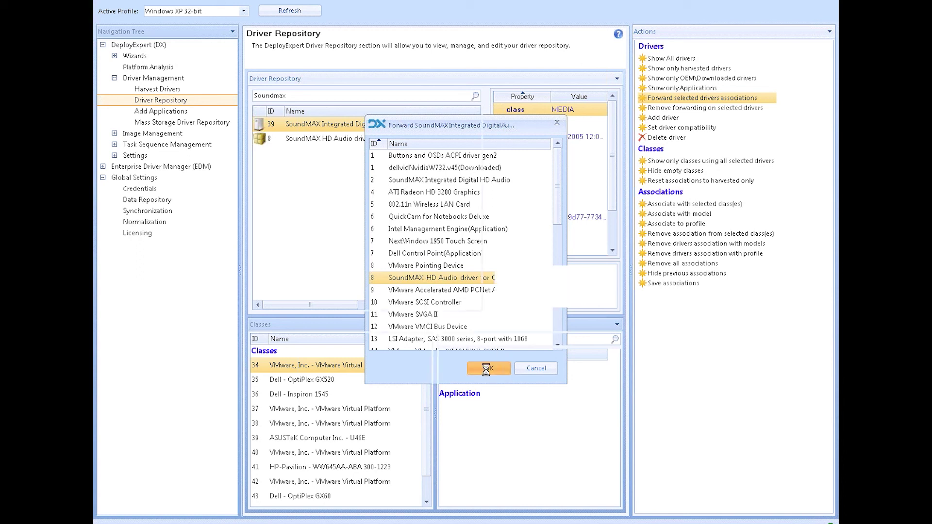
Check the Dell - OptiPlex GX520 class for the associated SoundMAX HD Audio driver for Optiplex application
click(323, 384)
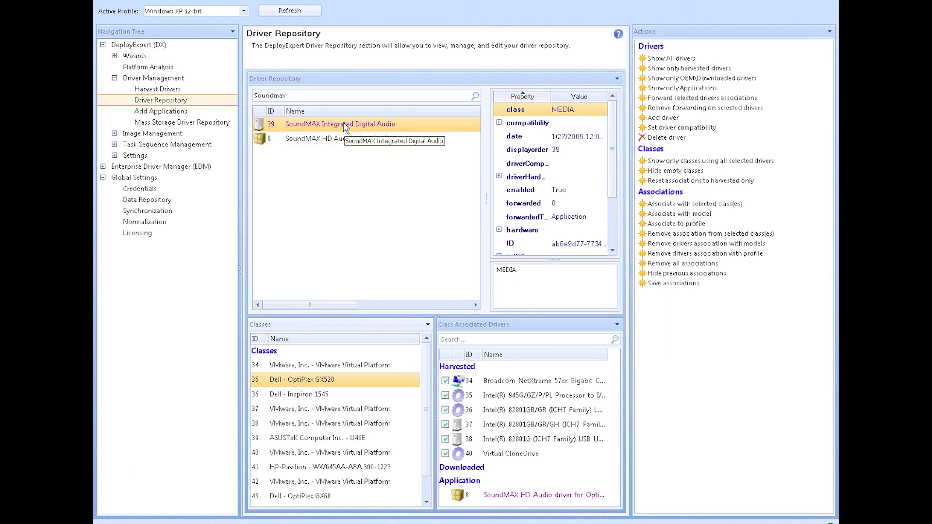
click(517, 498)
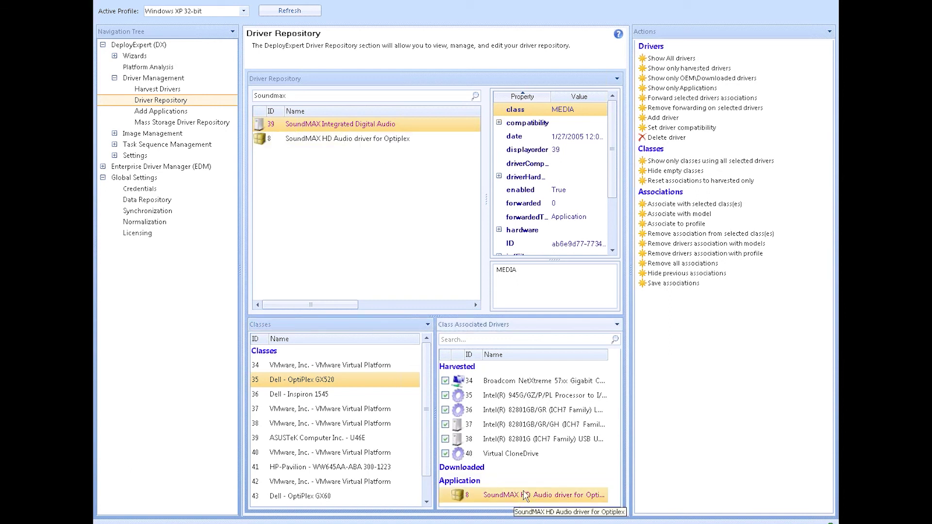